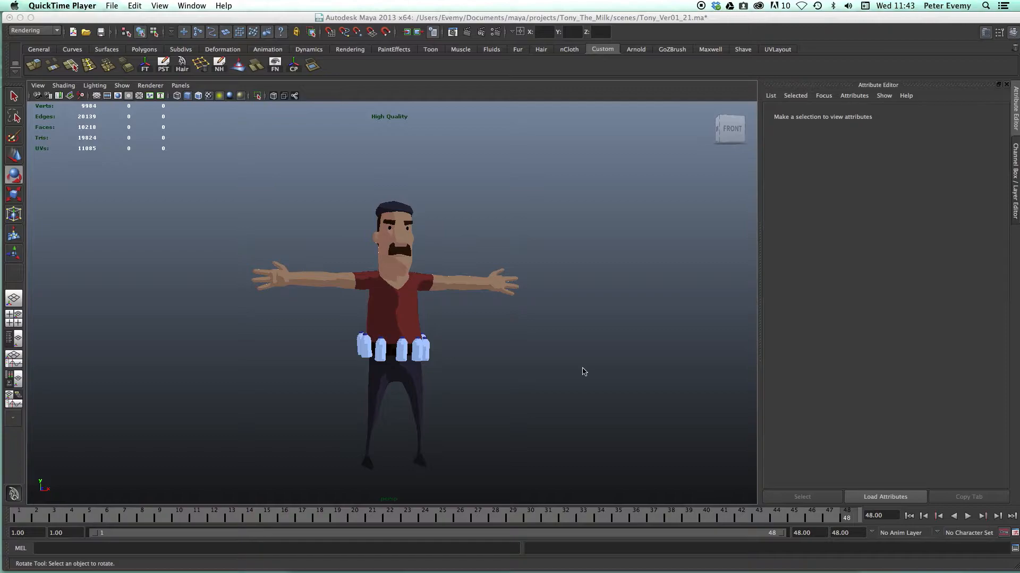
Select the spotlight above the character, show its manipulator and move the light down to the opposite side of the character
{"action": "left_click", "coordinate": [596, 366]}
{"action": "left_click_drag", "start_coordinate": [518, 357], "coordinate": [586, 355], "text": "alt"}
{"action": "scroll", "coordinate": [583, 351], "scroll_direction": "down", "scroll_amount": 5}
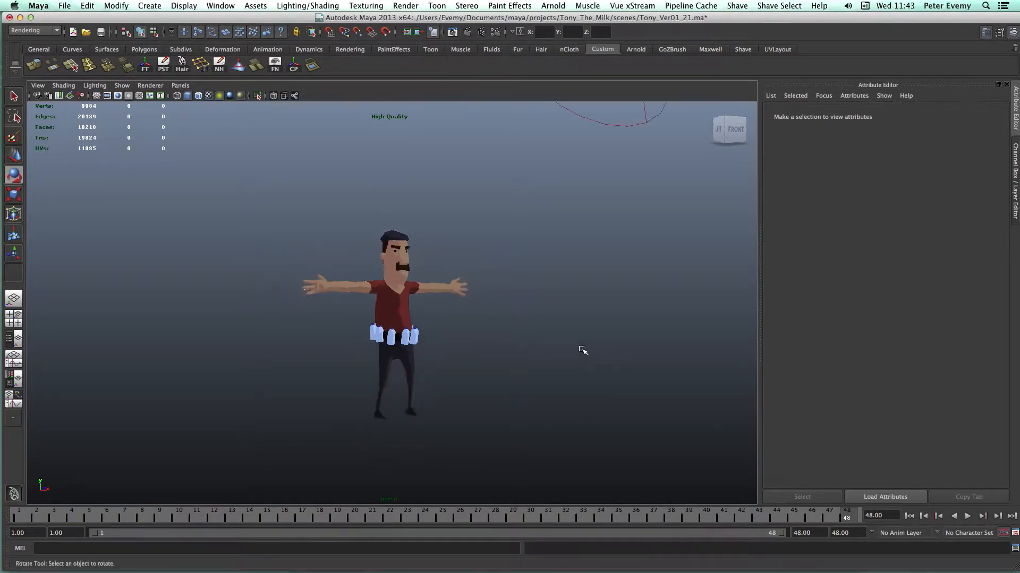
{"action": "middle_click_drag", "start_coordinate": [608, 288], "coordinate": [552, 339], "text": "alt"}
{"action": "left_click", "coordinate": [527, 181]}
{"action": "key", "text": "t"}
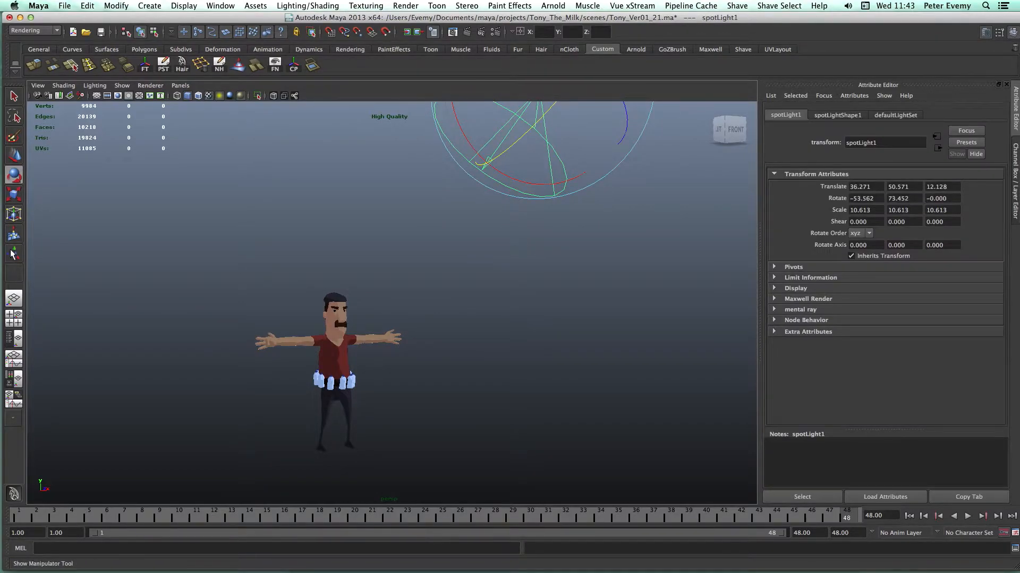
{"action": "scroll", "coordinate": [584, 245], "scroll_direction": "down", "scroll_amount": 3}
{"action": "left_click_drag", "start_coordinate": [500, 151], "coordinate": [271, 274]}
{"action": "scroll", "coordinate": [322, 303], "scroll_direction": "up", "scroll_amount": 3}
{"action": "scroll", "coordinate": [322, 302], "scroll_direction": "up", "scroll_amount": 4}
{"action": "scroll", "coordinate": [287, 319], "scroll_direction": "down", "scroll_amount": 2}
Move the spotlight back across and lower it beside the character at about 39.2, 2.2, 10.3, aimed at his waist
{"action": "left_click_drag", "start_coordinate": [255, 335], "coordinate": [514, 197]}
{"action": "scroll", "coordinate": [589, 300], "scroll_direction": "down", "scroll_amount": 2}
{"action": "key", "text": "t"}
{"action": "left_click_drag", "start_coordinate": [583, 162], "coordinate": [592, 165]}
{"action": "left_click_drag", "start_coordinate": [655, 311], "coordinate": [595, 279]}
{"action": "left_click_drag", "start_coordinate": [658, 282], "coordinate": [576, 336]}
{"action": "scroll", "coordinate": [535, 379], "scroll_direction": "up", "scroll_amount": 3}
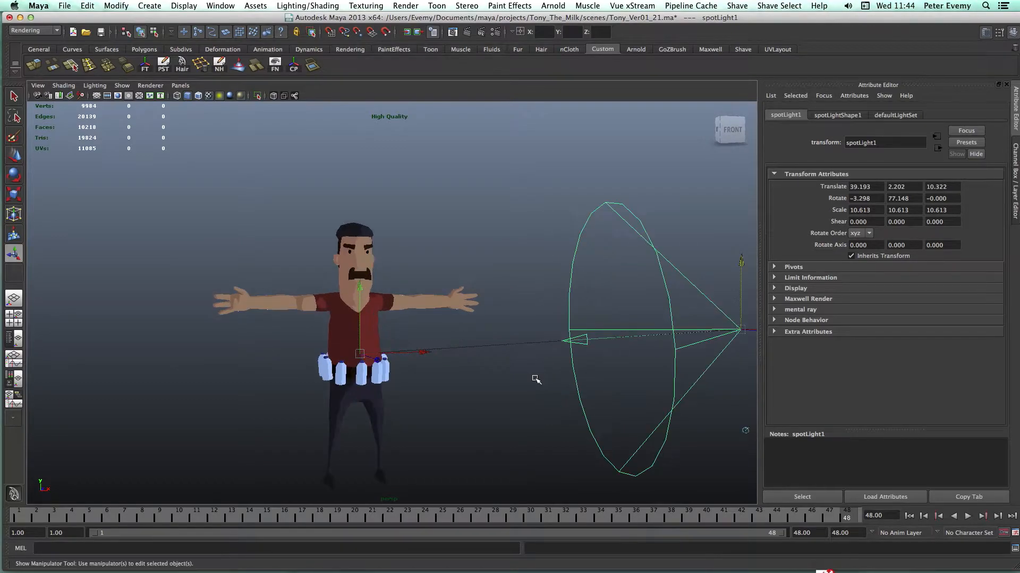
{"action": "left_click", "coordinate": [535, 379]}
{"action": "left_click_drag", "start_coordinate": [548, 419], "coordinate": [544, 396], "text": "alt"}
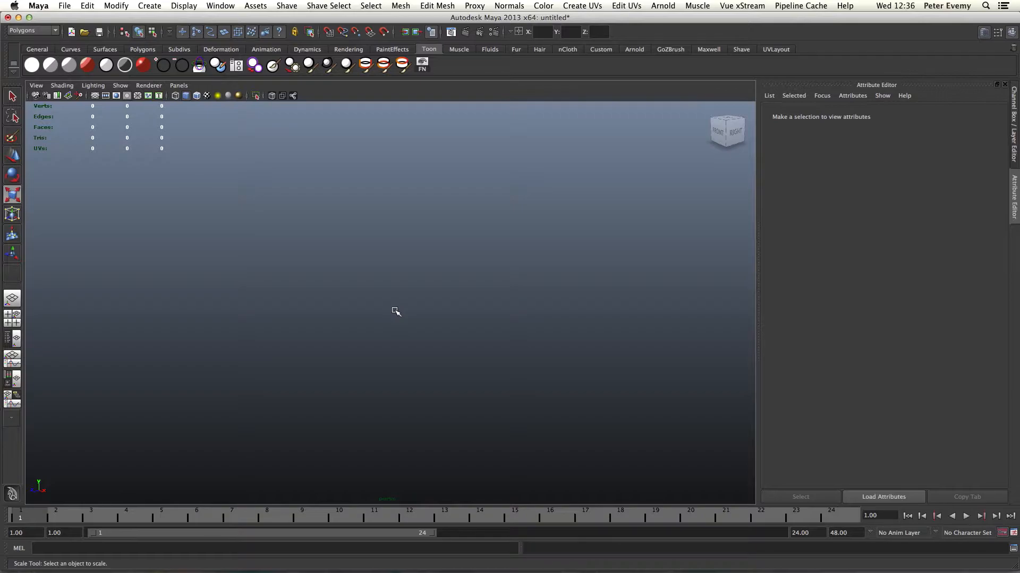
Create a polygon helix, scale it up uniformly by about 6.24 and display it with smooth mesh preview
{"action": "left_click", "coordinate": [138, 6]}
{"action": "mouse_move", "coordinate": [175, 30]}
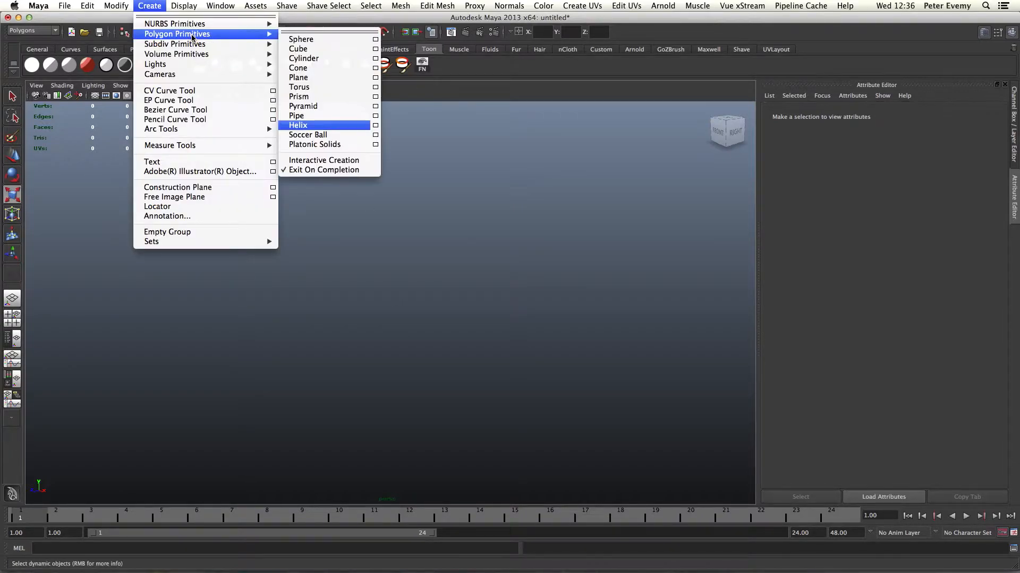
{"action": "left_click", "coordinate": [324, 125]}
{"action": "middle_click_drag", "start_coordinate": [464, 301], "coordinate": [525, 299]}
{"action": "key", "text": "3"}
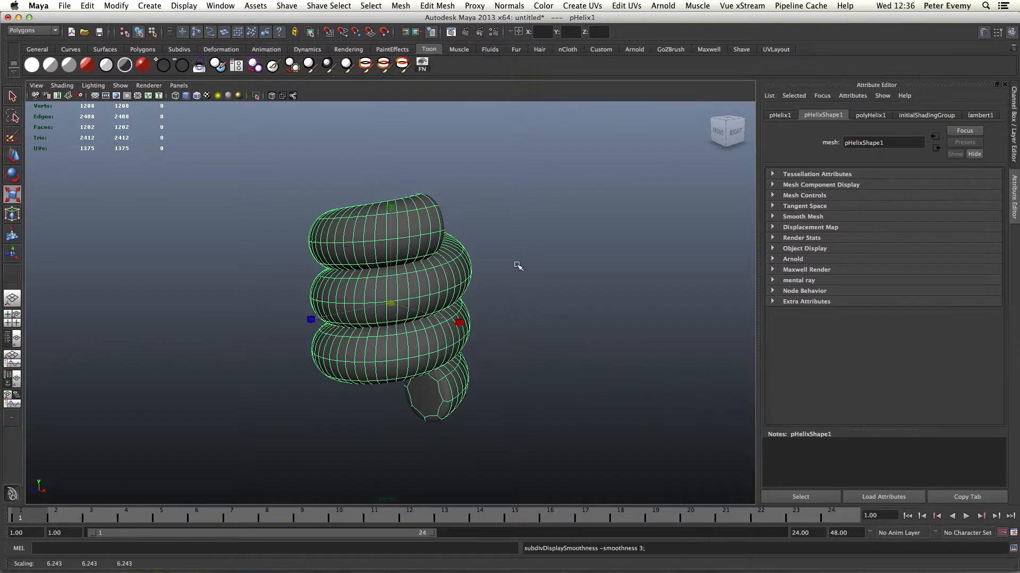
{"action": "left_click", "coordinate": [515, 221]}
Open the Hypershade and arrange its window and the view so that the helix stays fully visible beside it
{"action": "left_click", "coordinate": [221, 5]}
{"action": "mouse_move", "coordinate": [250, 36]}
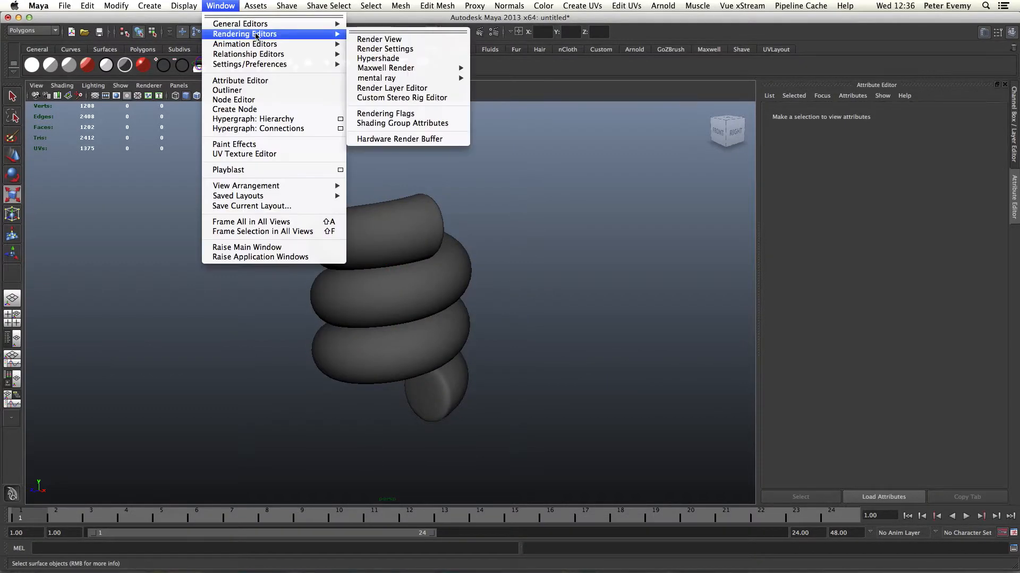
{"action": "left_click", "coordinate": [395, 59]}
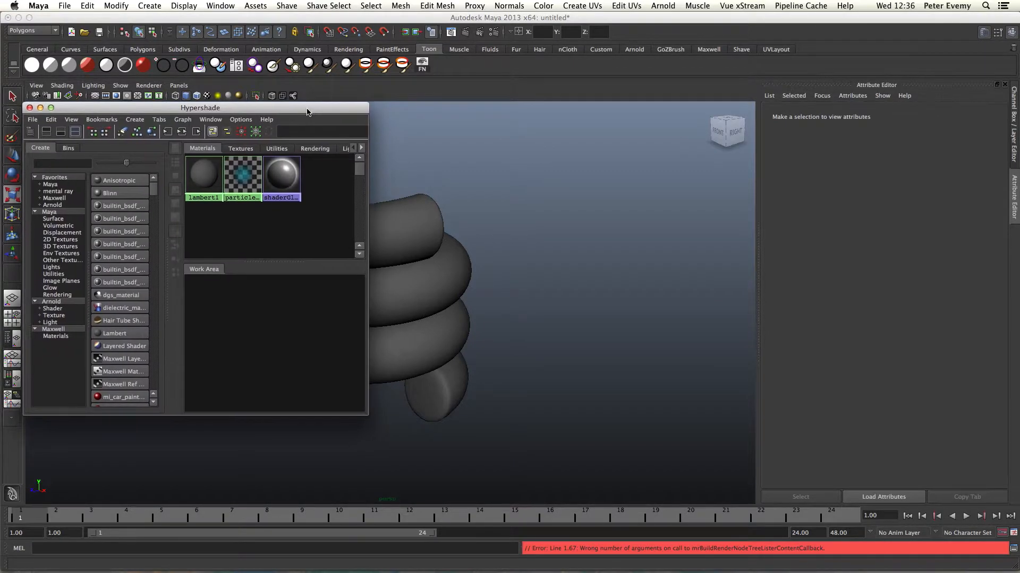
{"action": "middle_click_drag", "start_coordinate": [386, 254], "coordinate": [478, 257], "text": "alt"}
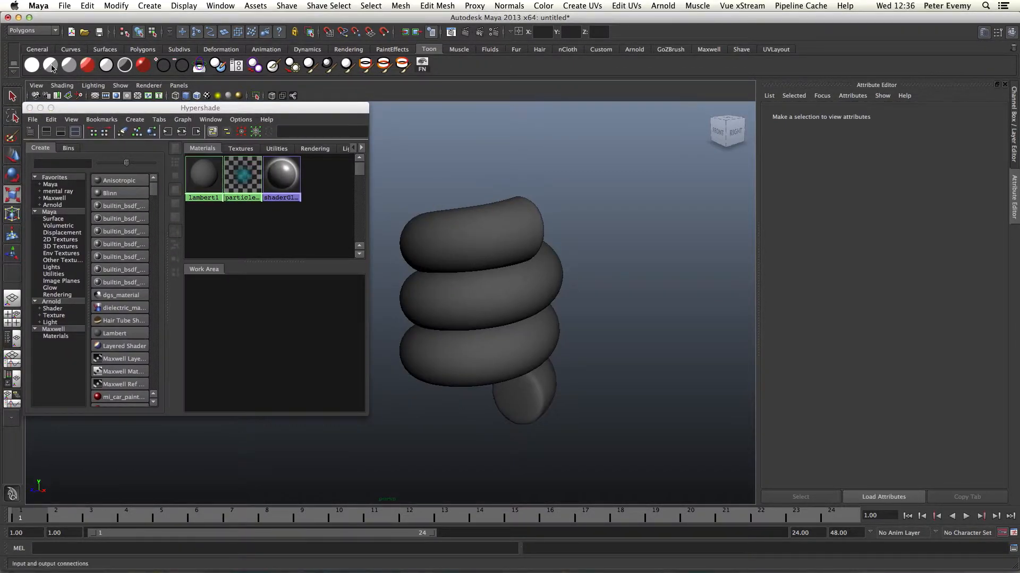
{"action": "left_click_drag", "start_coordinate": [79, 112], "coordinate": [100, 130]}
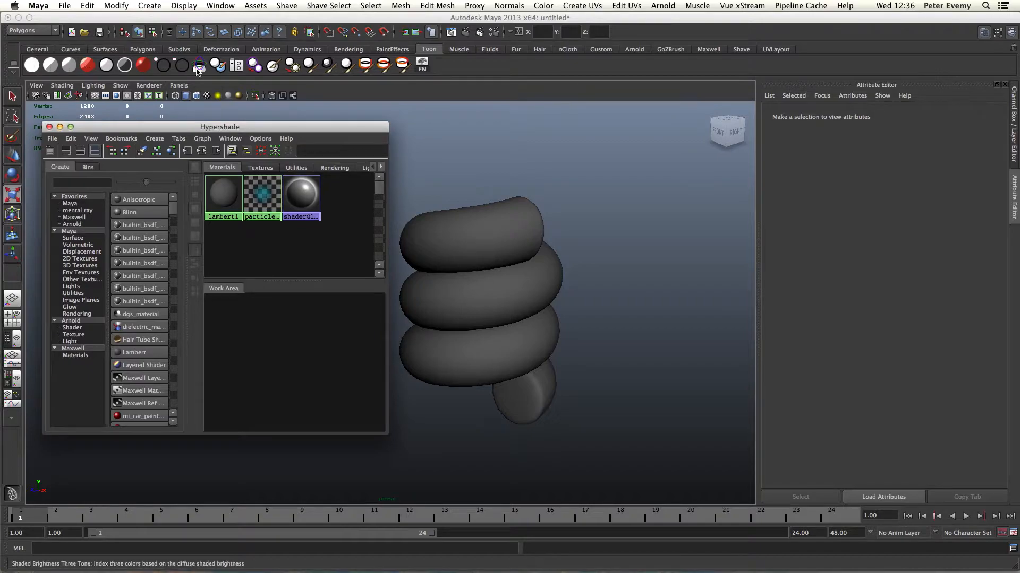
Create a light angle two-tone toon shader and assign it to the helix
{"action": "left_click", "coordinate": [430, 50]}
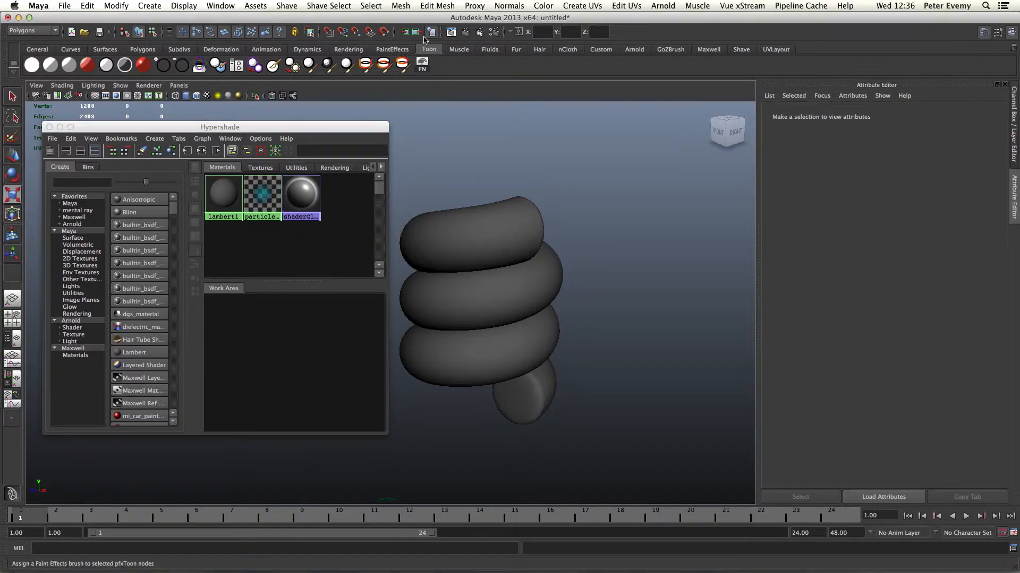
{"action": "left_click", "coordinate": [51, 66]}
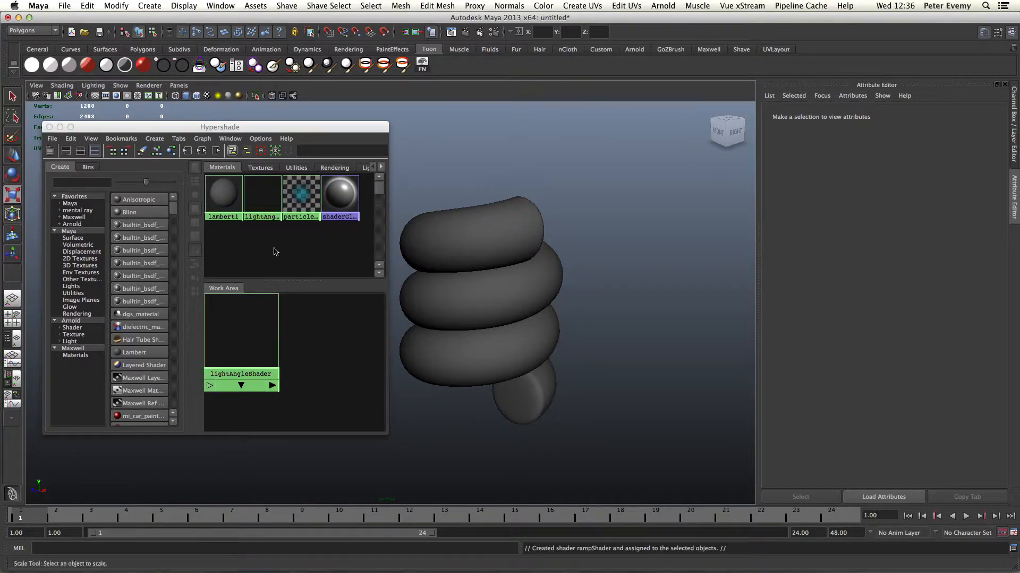
{"action": "left_click", "coordinate": [261, 195]}
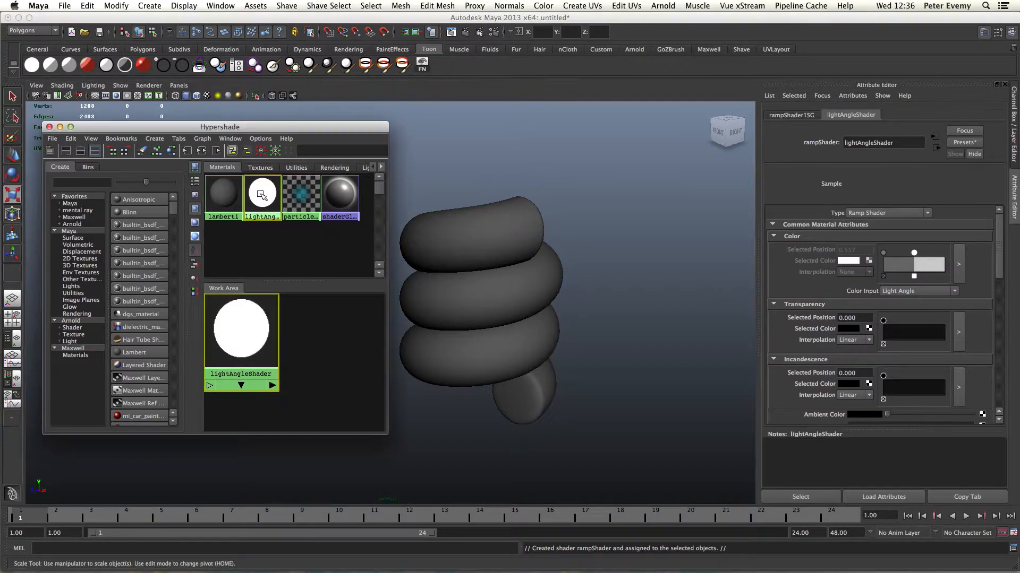
{"action": "middle_click_drag", "start_coordinate": [487, 241], "coordinate": [486, 242]}
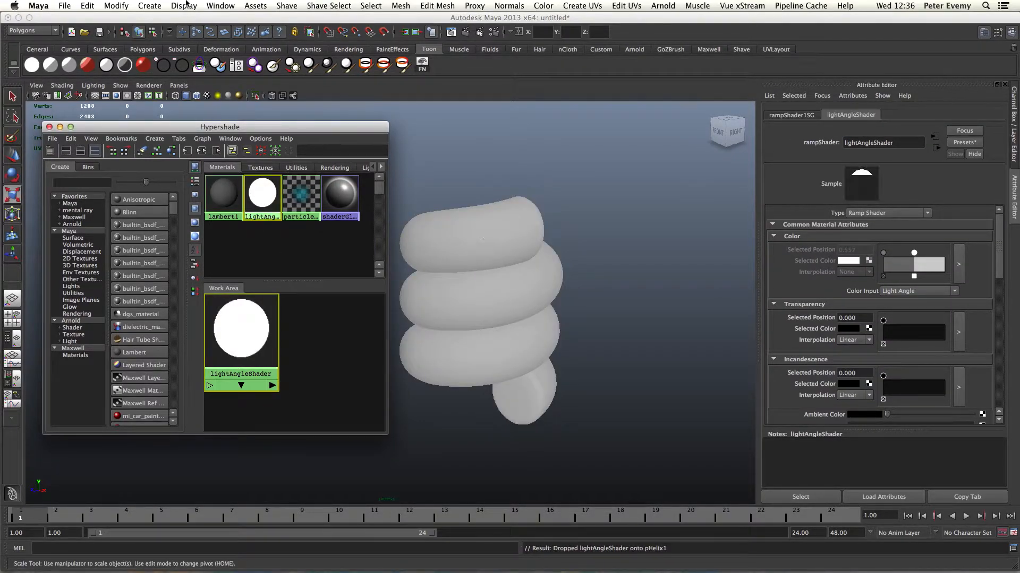
Create a spot light in the helix scene
{"action": "left_click", "coordinate": [160, 5]}
{"action": "left_click", "coordinate": [160, 4]}
{"action": "left_click", "coordinate": [161, 4]}
{"action": "mouse_move", "coordinate": [204, 64]}
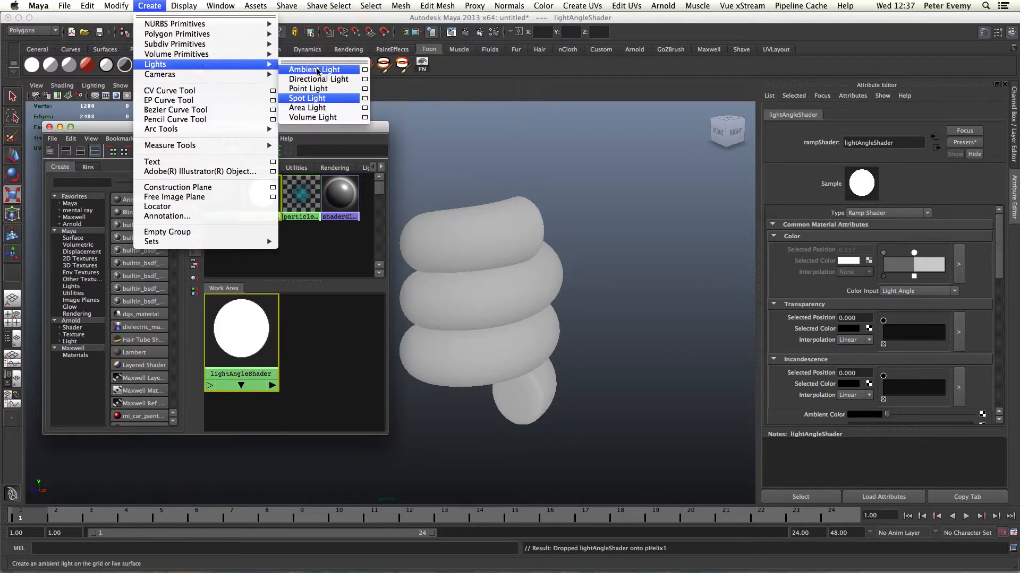
{"action": "left_click", "coordinate": [322, 99]}
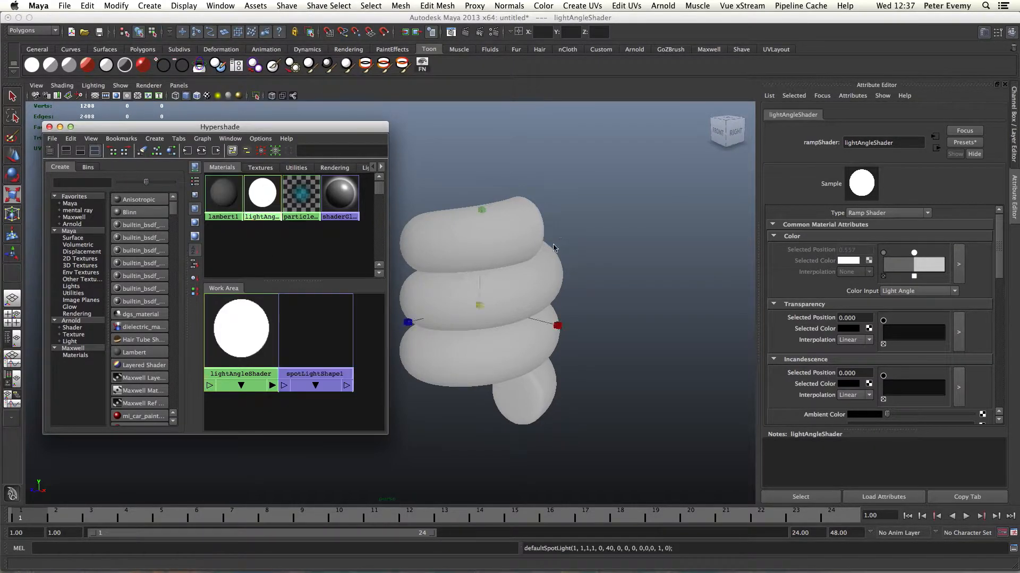
Aim the spot light at the helix's lower coil, light the viewport with scene lights and move the light above one side
{"action": "key", "text": "t"}
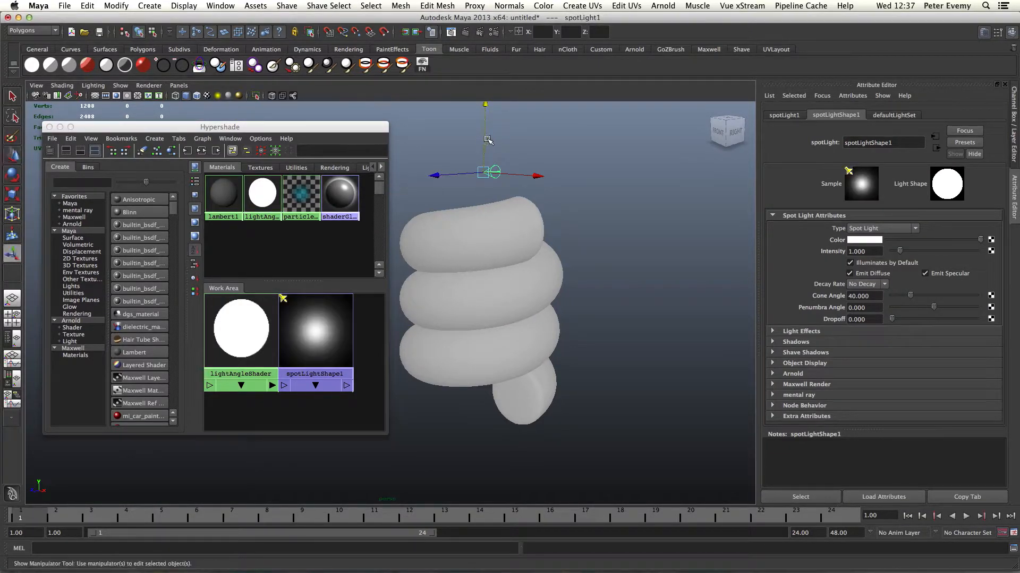
{"action": "left_click_drag", "start_coordinate": [530, 170], "coordinate": [492, 366]}
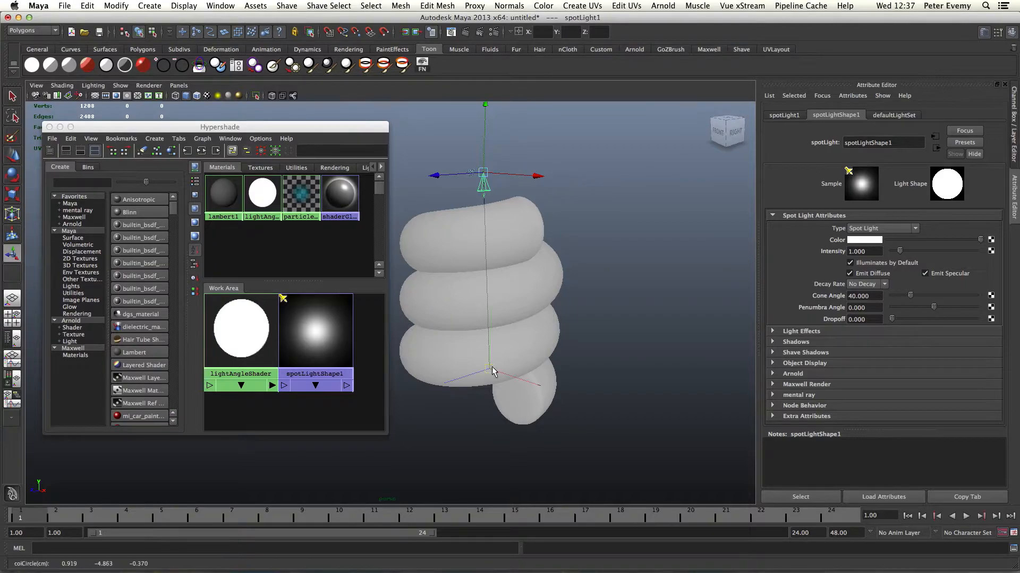
{"action": "left_click", "coordinate": [219, 96]}
{"action": "left_click_drag", "start_coordinate": [635, 197], "coordinate": [707, 215]}
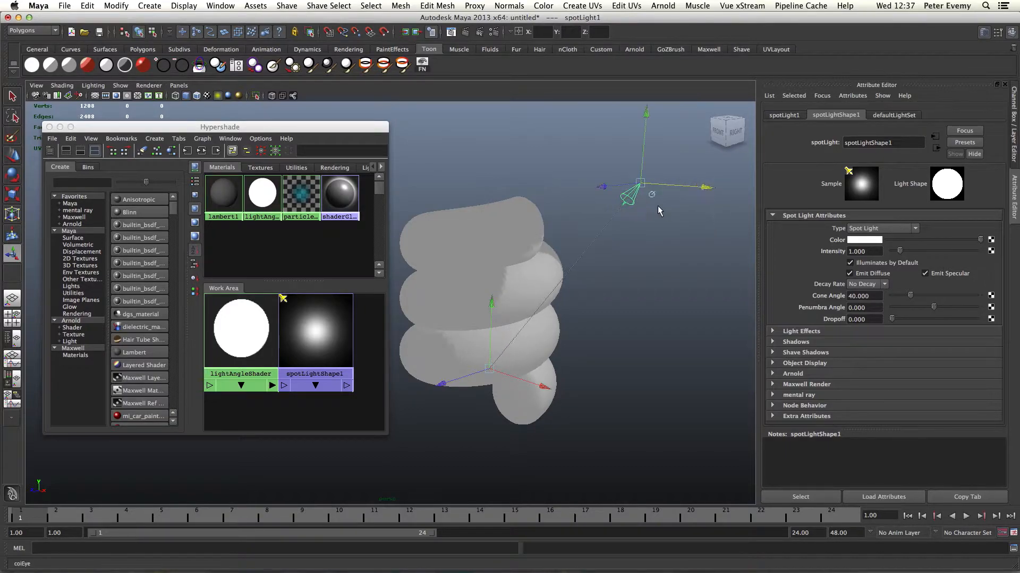
Widen the spot light's cone angle to about 85.4 and scale up the light
{"action": "left_click_drag", "start_coordinate": [909, 295], "coordinate": [934, 298]}
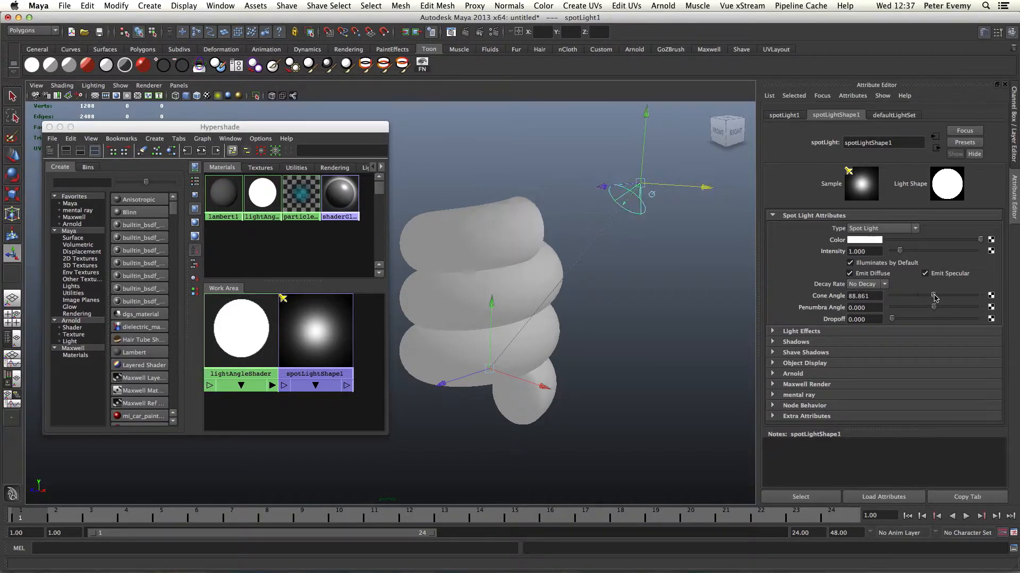
{"action": "key", "text": "r"}
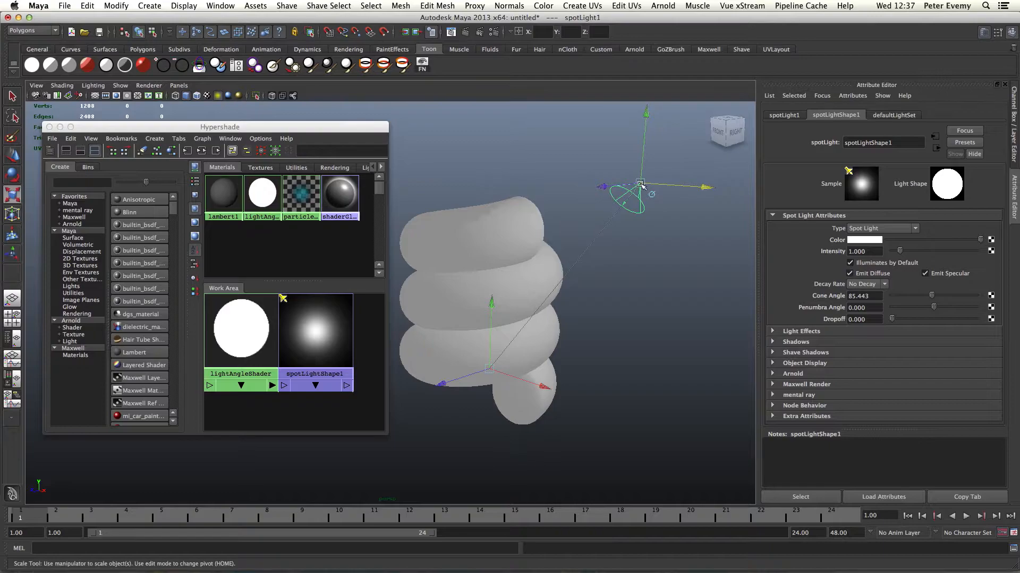
{"action": "left_click_drag", "start_coordinate": [640, 184], "coordinate": [684, 184]}
Move the spot light's origin up and farther from the helix, to about 14.9, 12.8, -4.0, using its manipulator
{"action": "key", "text": "w"}
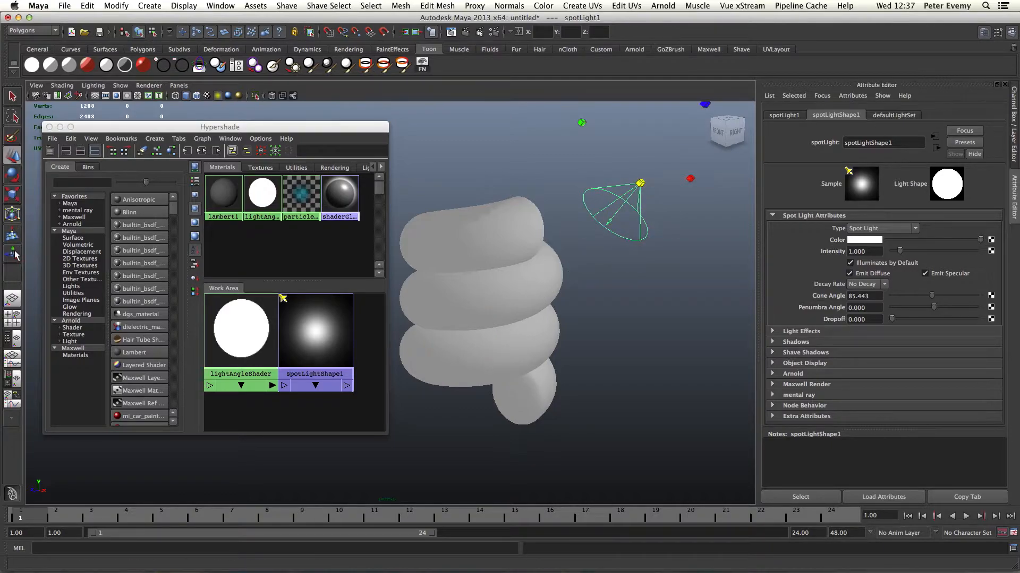
{"action": "key", "text": "t"}
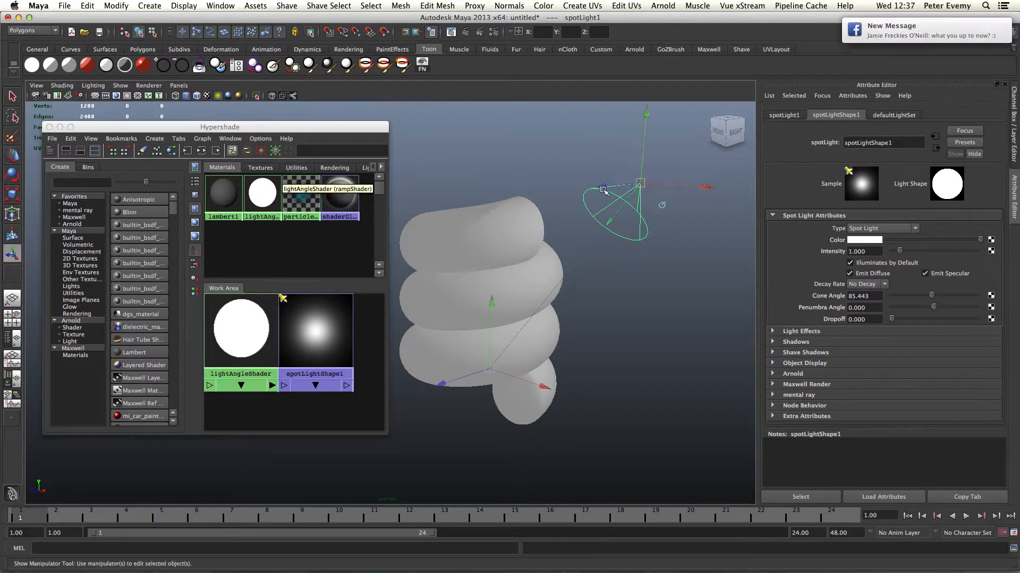
{"action": "left_click_drag", "start_coordinate": [640, 184], "coordinate": [722, 130]}
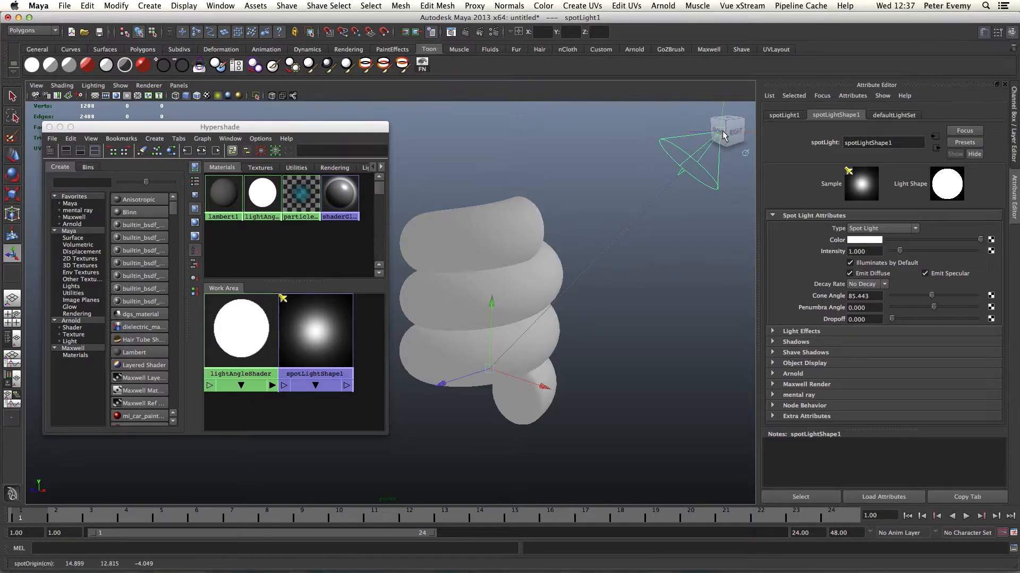
Bring up the Render View, choose mental ray as the renderer and render the helix from the perspective camera
{"action": "left_click", "coordinate": [473, 246]}
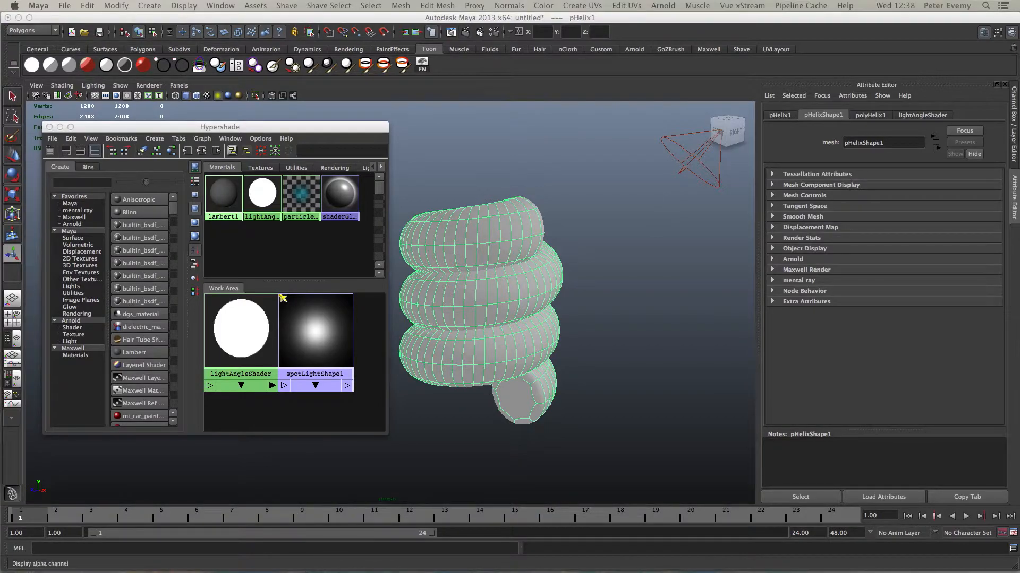
{"action": "left_click_drag", "start_coordinate": [1019, 106], "coordinate": [303, 40]}
{"action": "left_click", "coordinate": [272, 66]}
{"action": "left_click", "coordinate": [268, 117]}
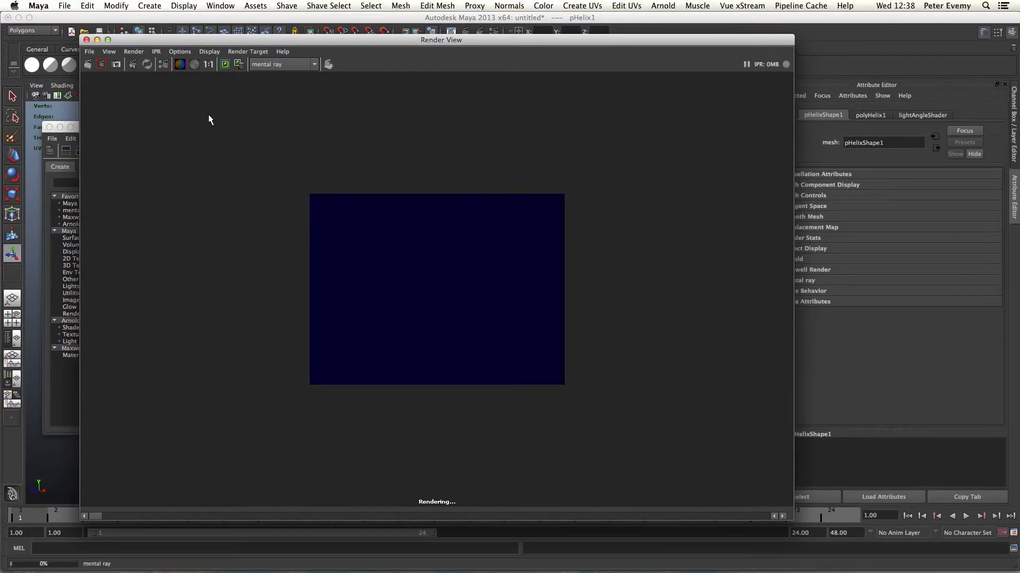
Set the mental ray quality preset to Production in the render settings and render the helix again
{"action": "left_click", "coordinate": [181, 52]}
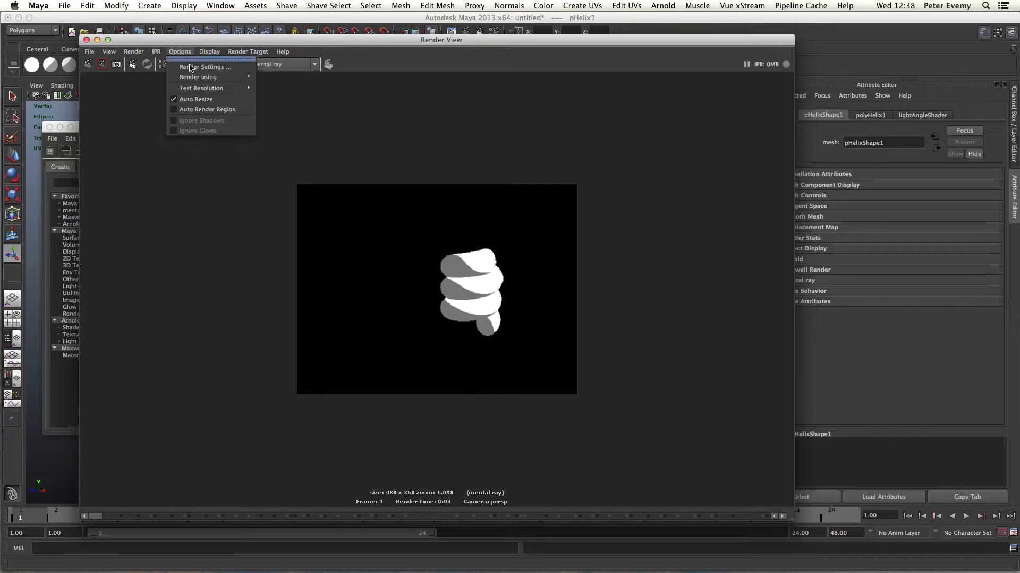
{"action": "left_click", "coordinate": [190, 67]}
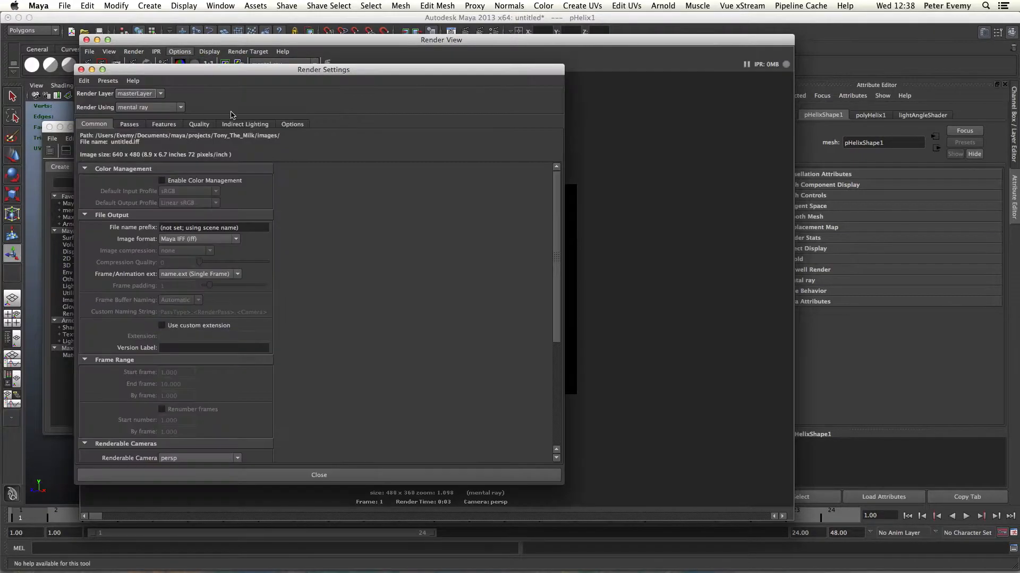
{"action": "left_click", "coordinate": [238, 124]}
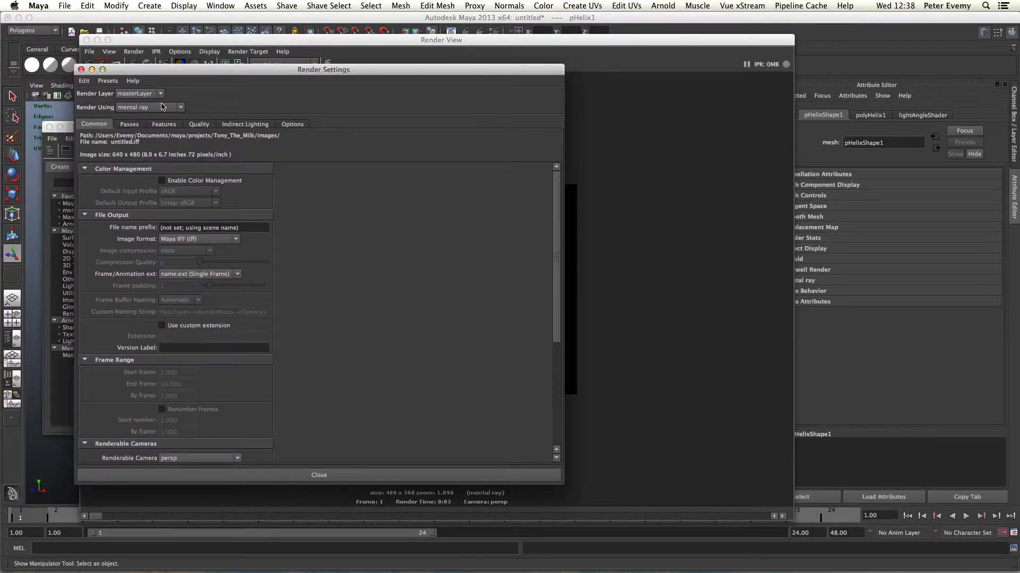
{"action": "left_click", "coordinate": [196, 128]}
{"action": "left_click", "coordinate": [197, 140]}
{"action": "left_click", "coordinate": [198, 197]}
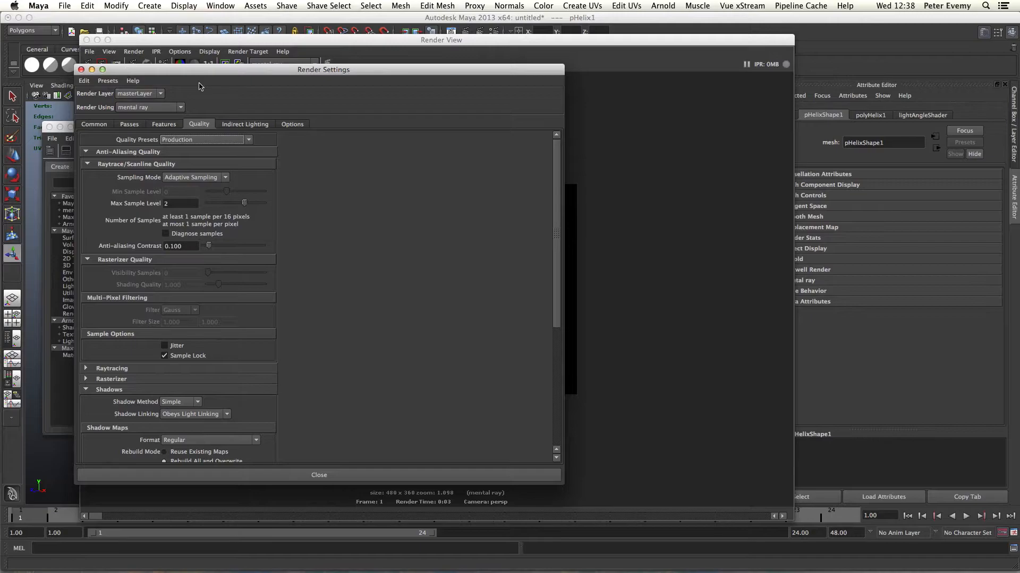
{"action": "left_click", "coordinate": [92, 70]}
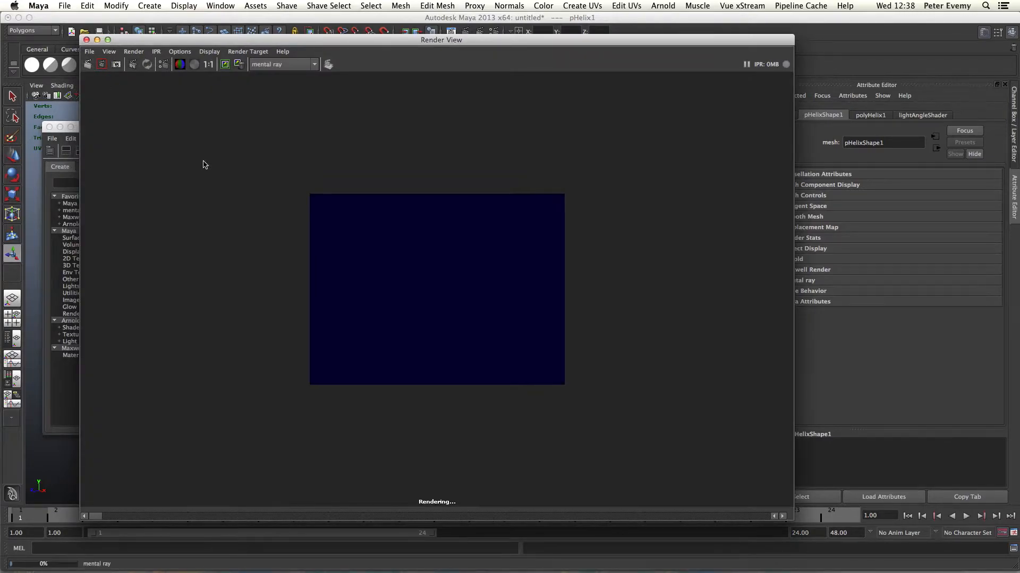
Shrink the Render View window and place it clear of the helix in the viewport
{"action": "scroll", "coordinate": [215, 195], "scroll_direction": "up", "scroll_amount": 2}
{"action": "scroll", "coordinate": [213, 189], "scroll_direction": "down", "scroll_amount": 2}
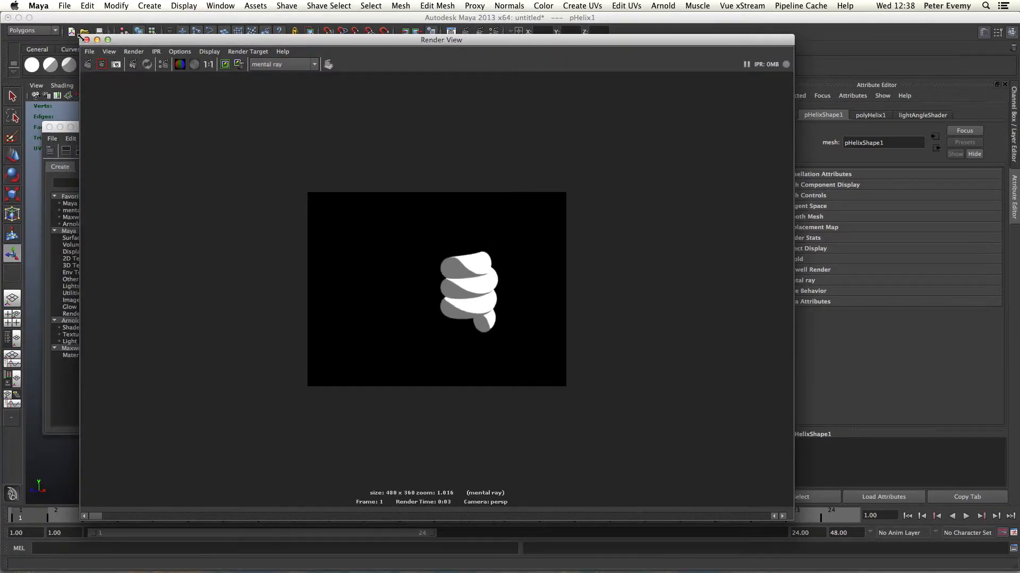
{"action": "left_click_drag", "start_coordinate": [261, 149], "coordinate": [515, 258]}
{"action": "left_click_drag", "start_coordinate": [577, 259], "coordinate": [109, 256]}
Select the light angle shader, bring back the Render View and set the white colour marker's position to about 0.739
{"action": "left_click", "coordinate": [258, 203]}
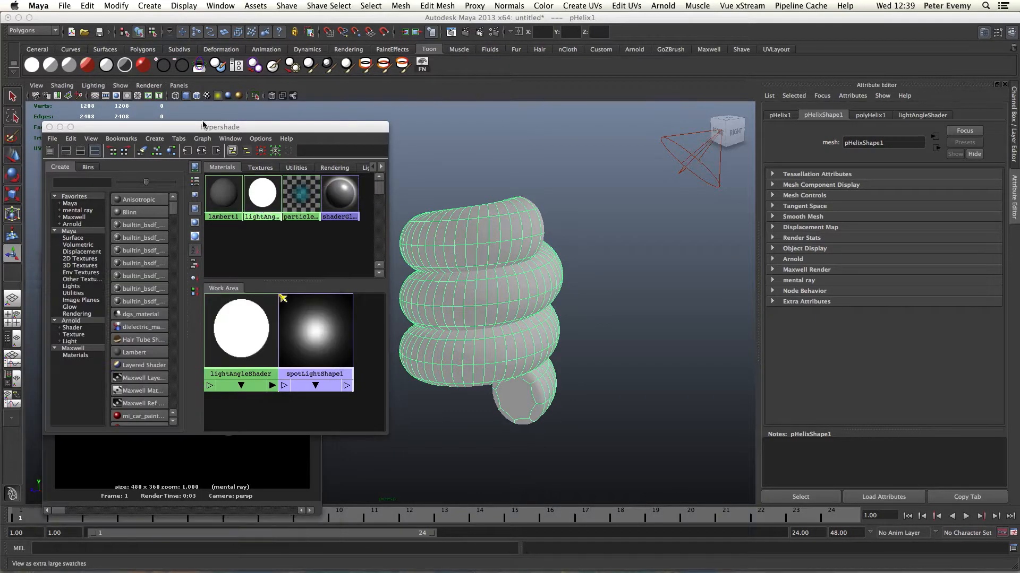
{"action": "left_click", "coordinate": [258, 202]}
{"action": "left_click", "coordinate": [300, 457]}
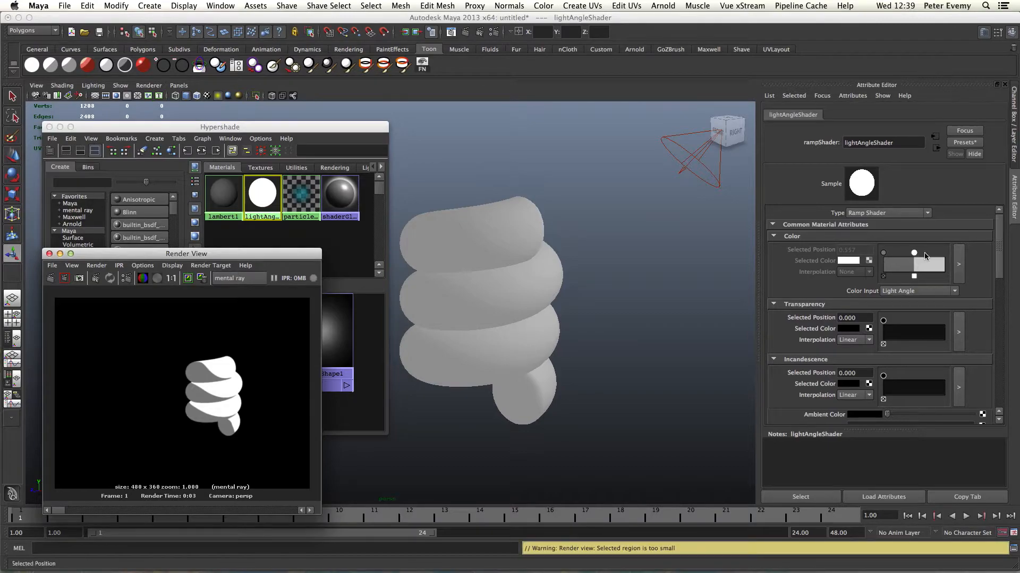
{"action": "left_click_drag", "start_coordinate": [926, 253], "coordinate": [928, 253]}
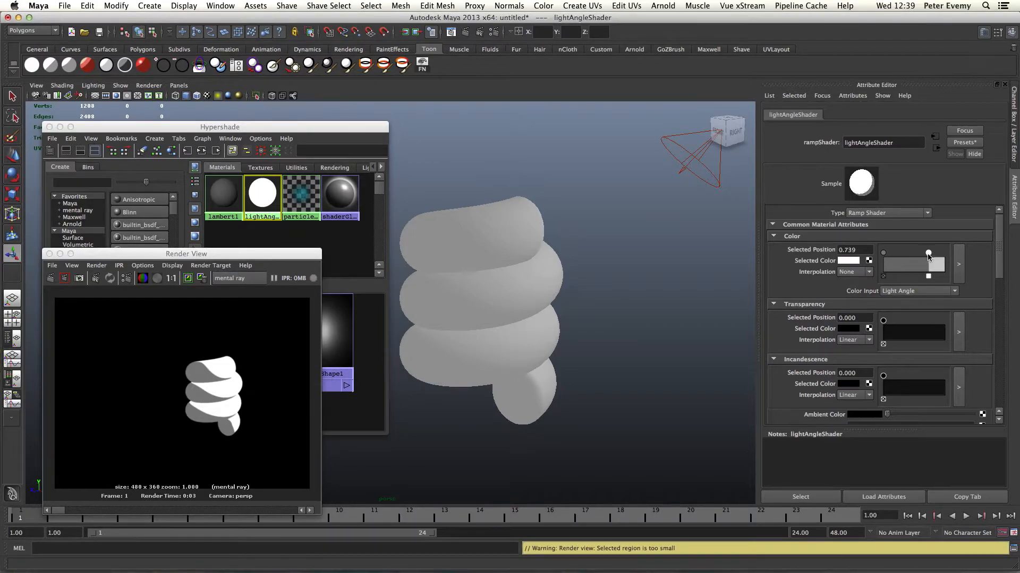
Keep the current render in the Render View, render the helix again and compare the two images
{"action": "left_click", "coordinate": [187, 279]}
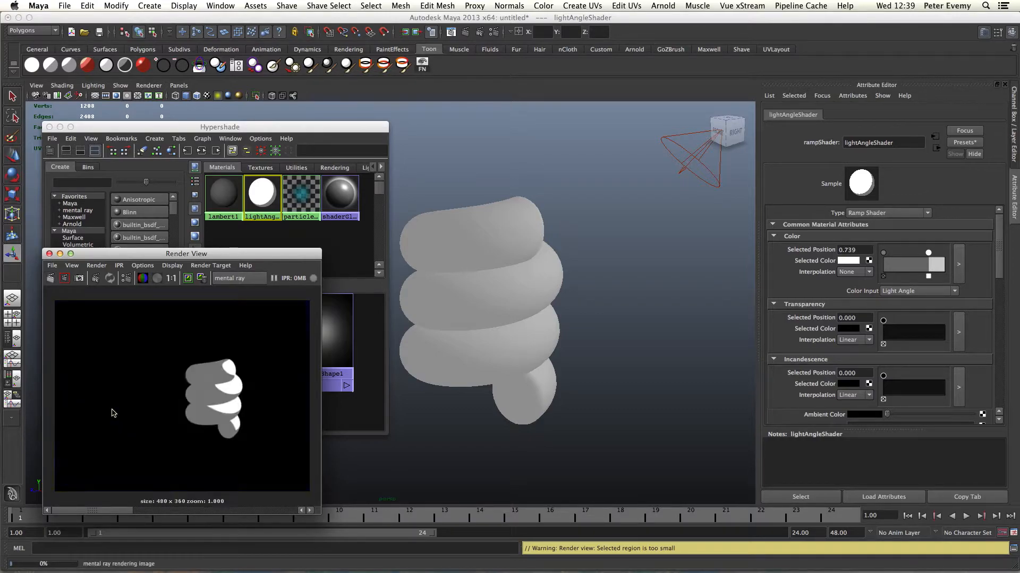
{"action": "left_click", "coordinate": [147, 510]}
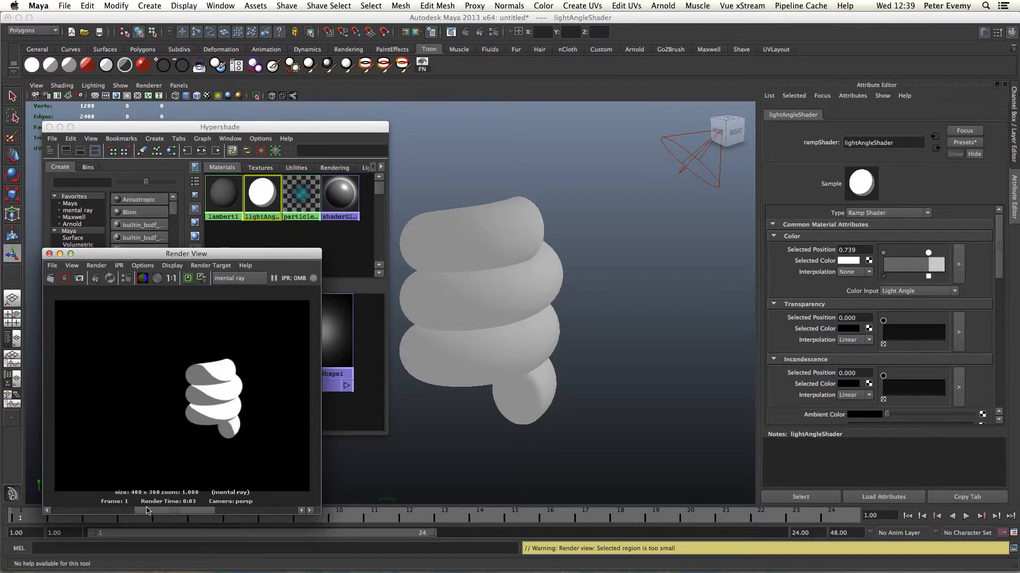
{"action": "left_click", "coordinate": [72, 511]}
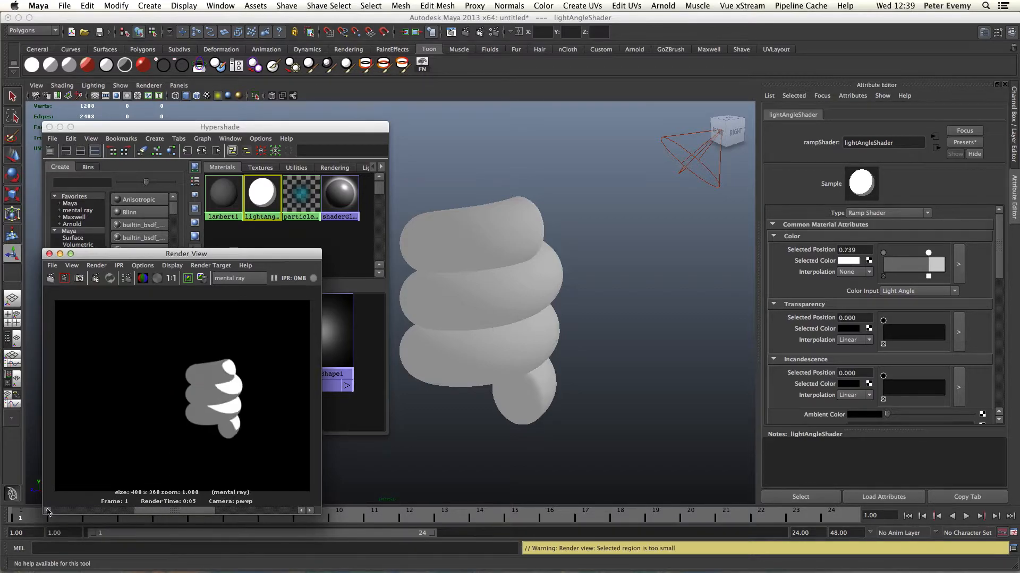
Set the white colour marker's position to about 0.574 and change its colour to bright green
{"action": "left_click", "coordinate": [912, 258]}
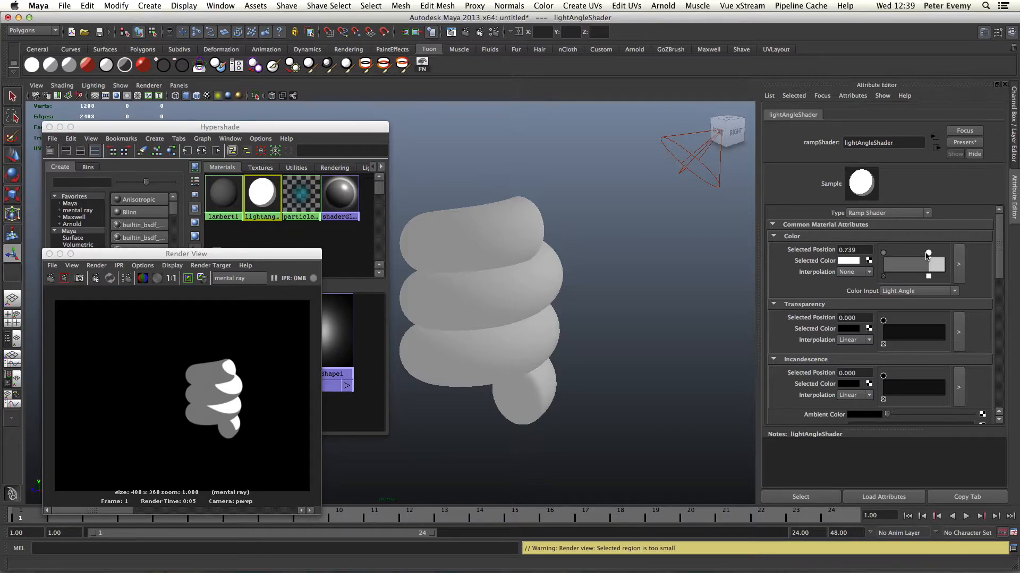
{"action": "left_click_drag", "start_coordinate": [915, 253], "coordinate": [918, 252]}
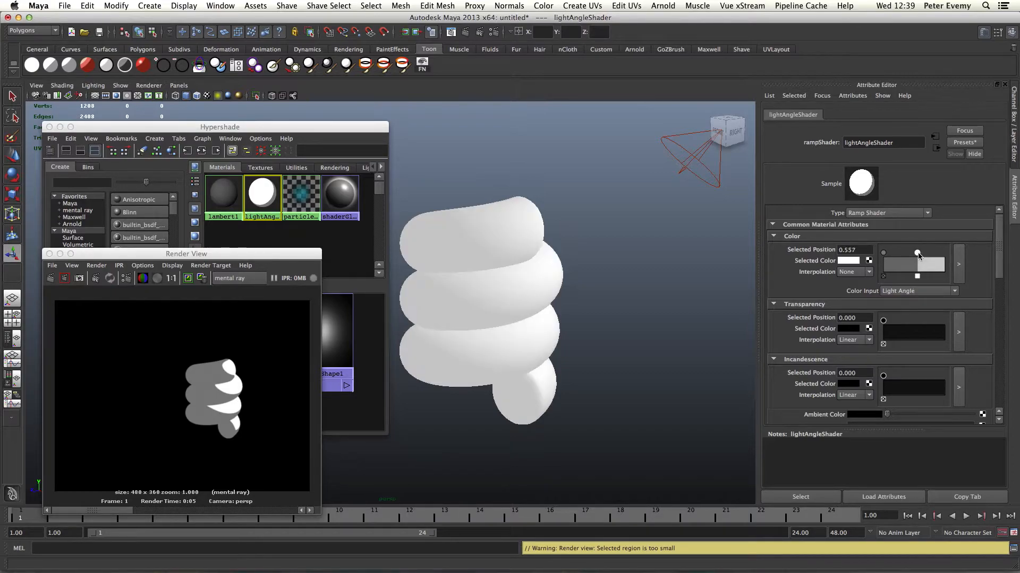
{"action": "left_click", "coordinate": [854, 261]}
{"action": "left_click", "coordinate": [827, 274]}
{"action": "left_click", "coordinate": [882, 289]}
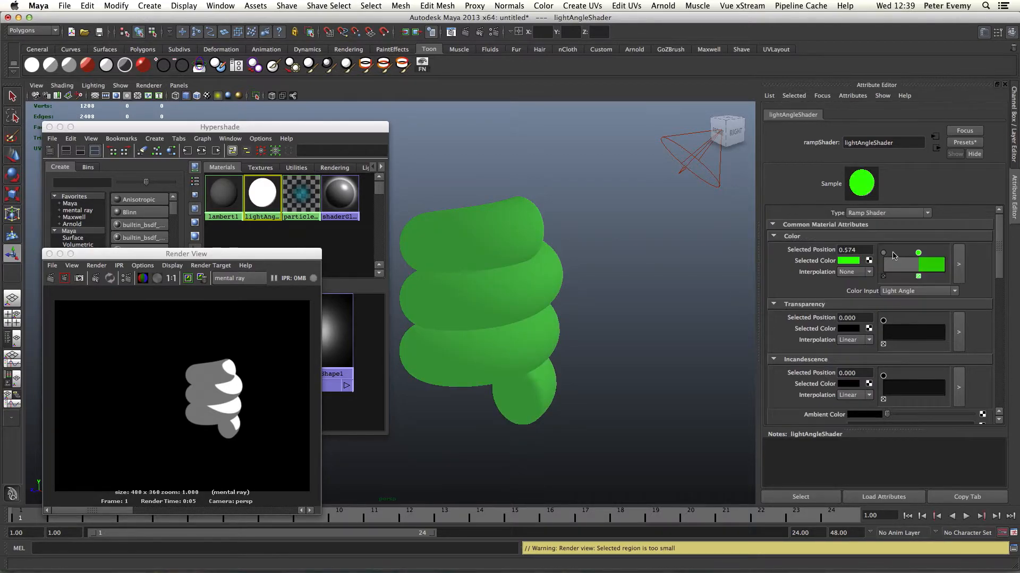
Recolour the ramp's lit tone red with saturation 0.707 and value 0.500, keep the previous image and render the helix
{"action": "left_click", "coordinate": [842, 261]}
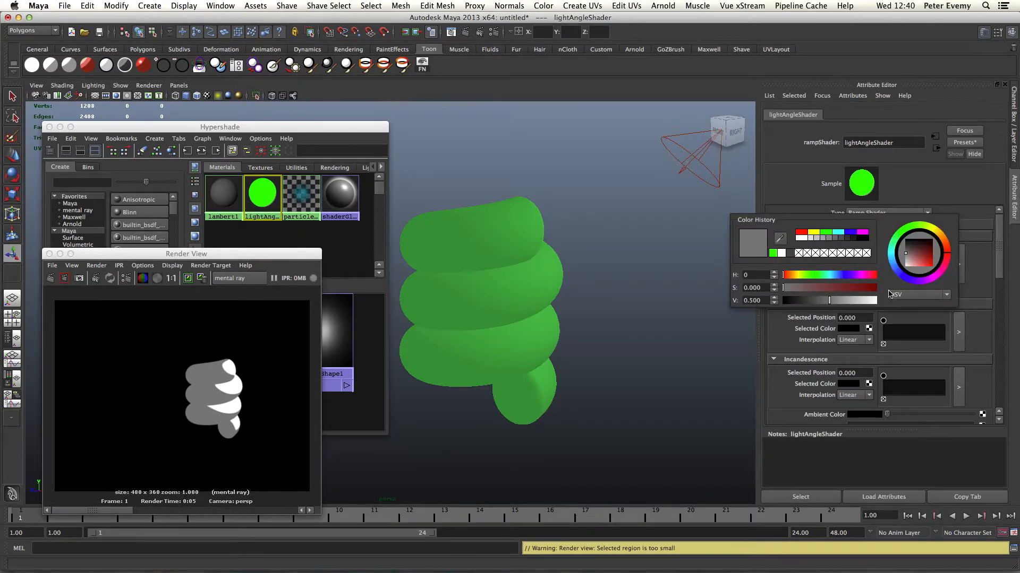
{"action": "left_click", "coordinate": [880, 291]}
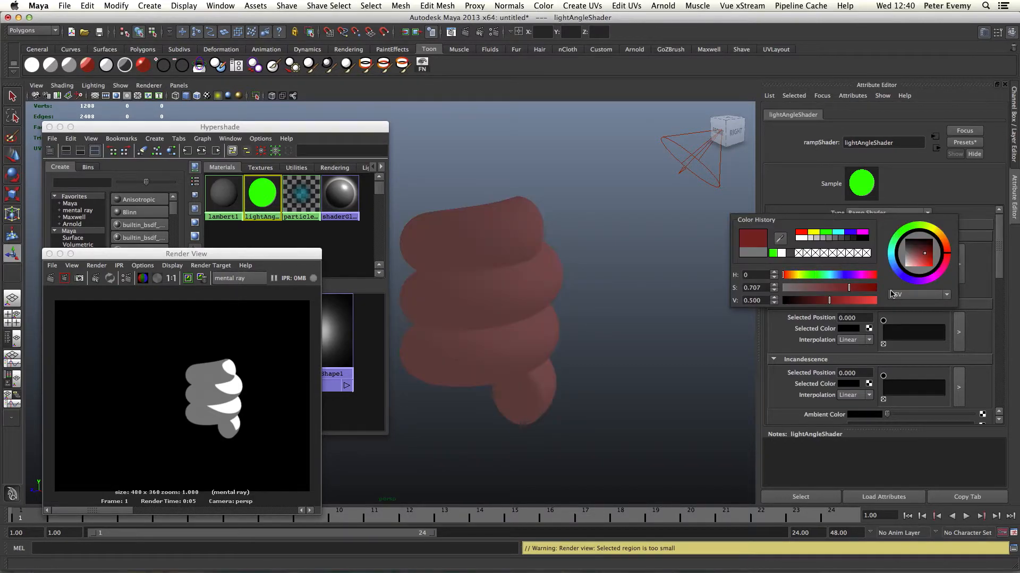
{"action": "left_click", "coordinate": [188, 279]}
{"action": "left_click", "coordinate": [53, 277]}
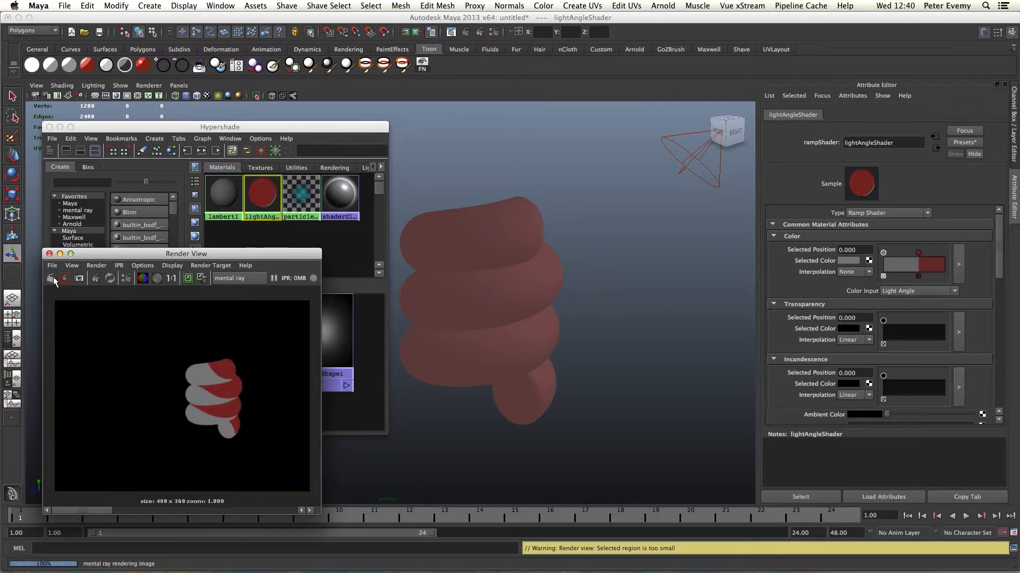
Recolour the grey ramp marker at position 0.000 green with hue 110 and nearly full saturation
{"action": "left_click", "coordinate": [849, 263]}
{"action": "left_click", "coordinate": [846, 262]}
{"action": "left_click", "coordinate": [810, 277]}
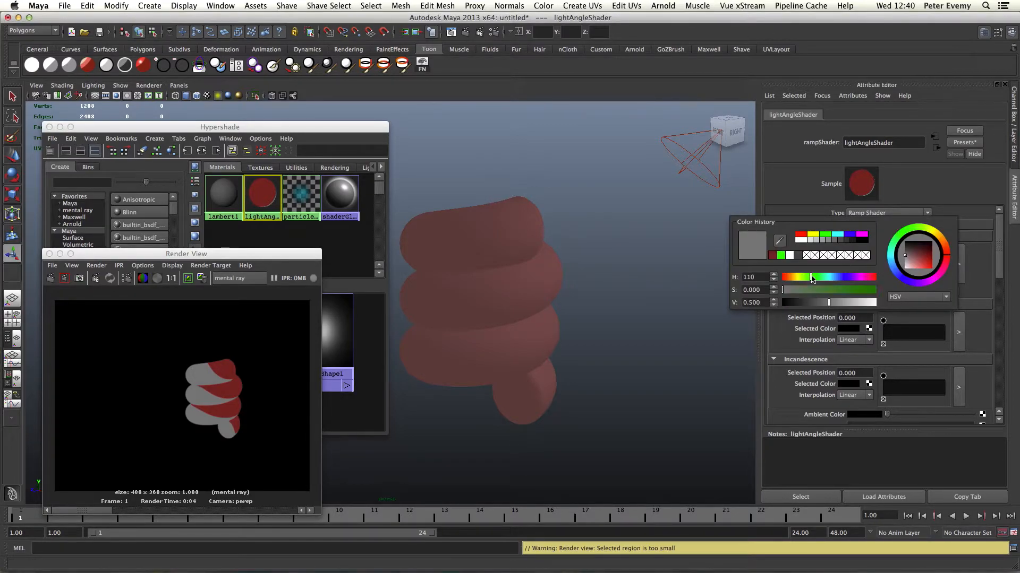
{"action": "left_click_drag", "start_coordinate": [843, 290], "coordinate": [874, 291]}
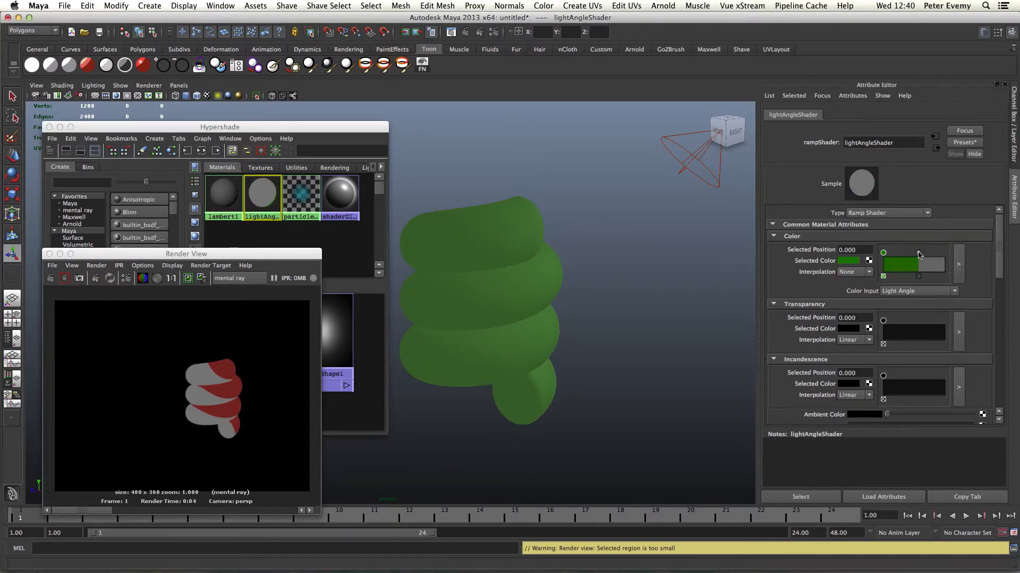
Set the marker at position 0.574 to red with hue 360 and saturation 0.707, and render the helix
{"action": "left_click", "coordinate": [917, 253]}
{"action": "left_click", "coordinate": [854, 263]}
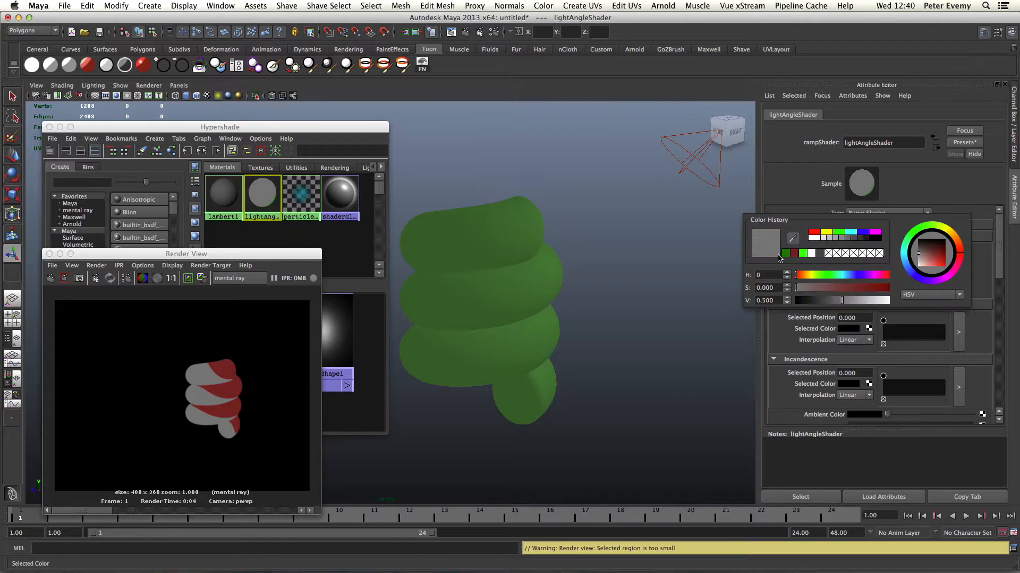
{"action": "left_click", "coordinate": [859, 288]}
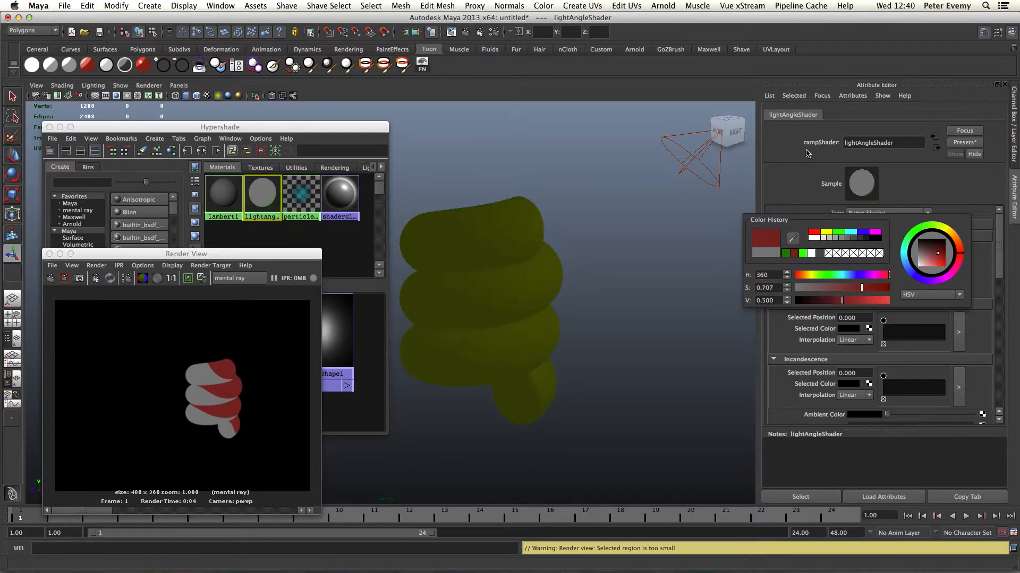
{"action": "left_click", "coordinate": [59, 280]}
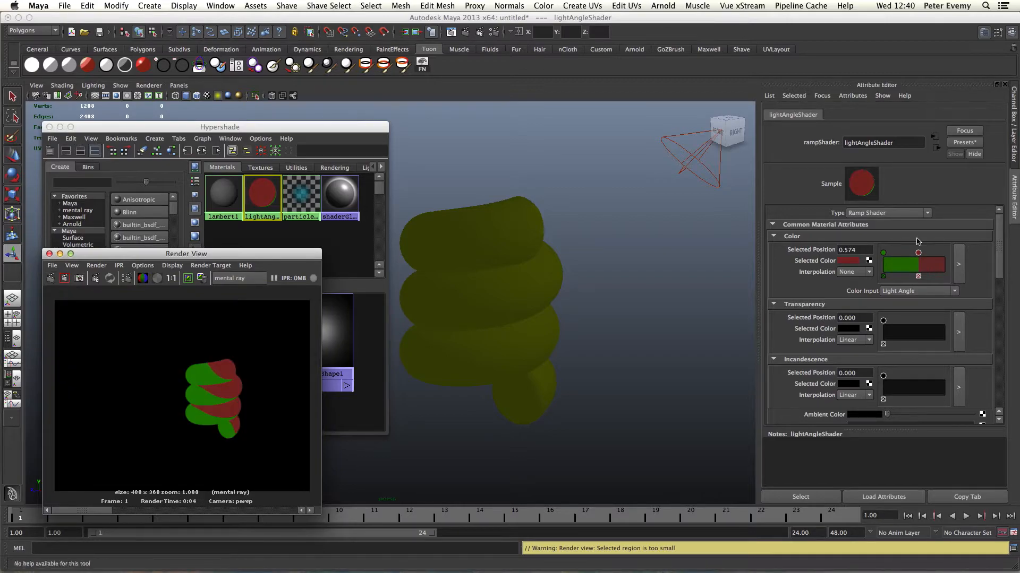
Try saturations of 0.928 and 0.192 on the red tone, then reduce it almost to zero
{"action": "left_click", "coordinate": [848, 260]}
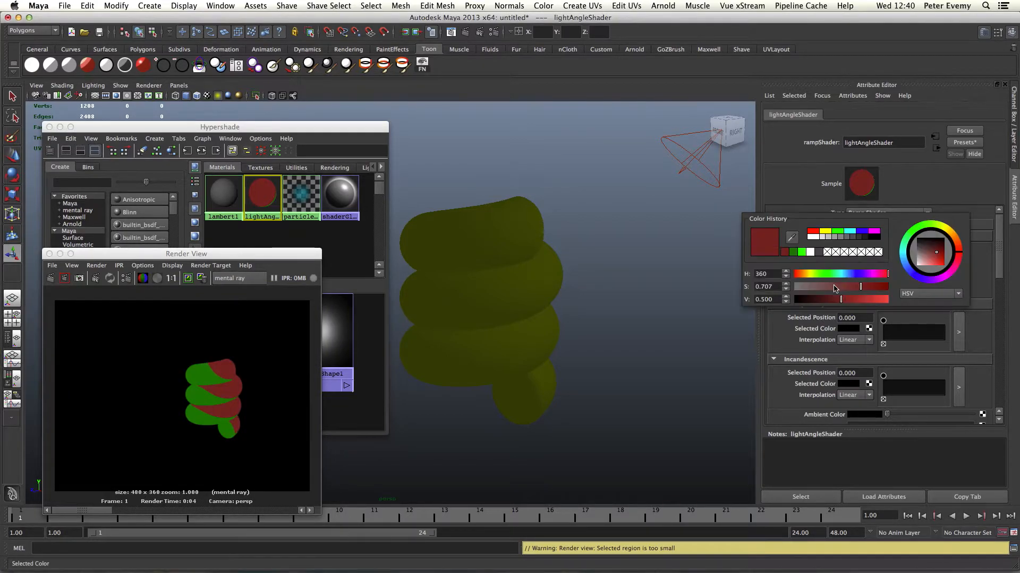
{"action": "left_click", "coordinate": [882, 287]}
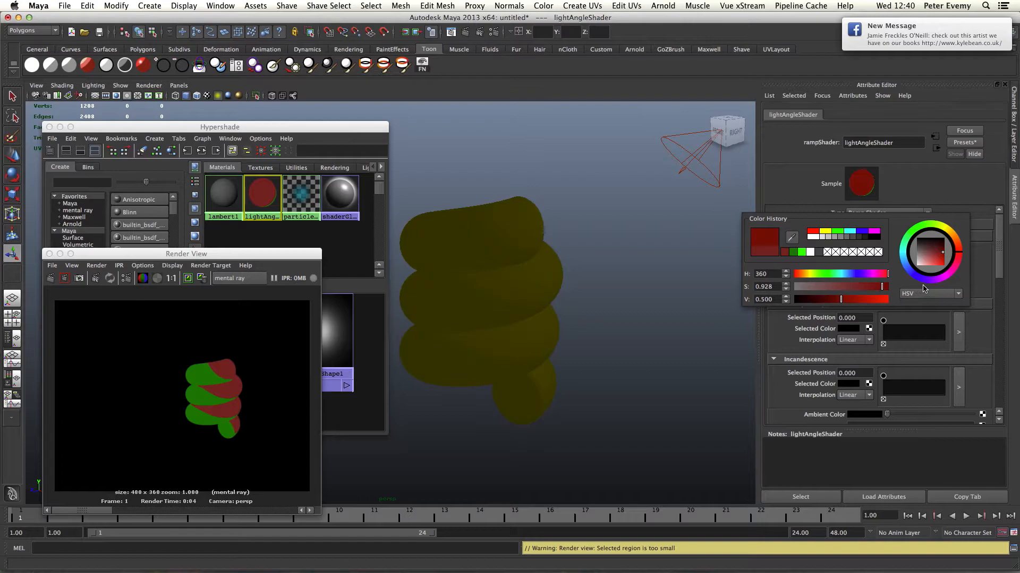
{"action": "left_click", "coordinate": [811, 287]}
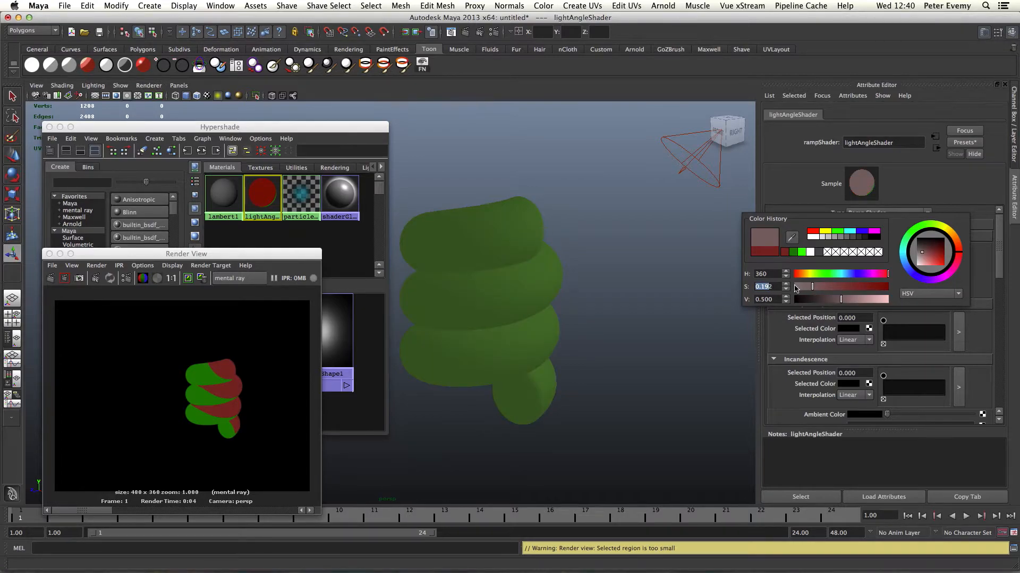
{"action": "left_click", "coordinate": [796, 287]}
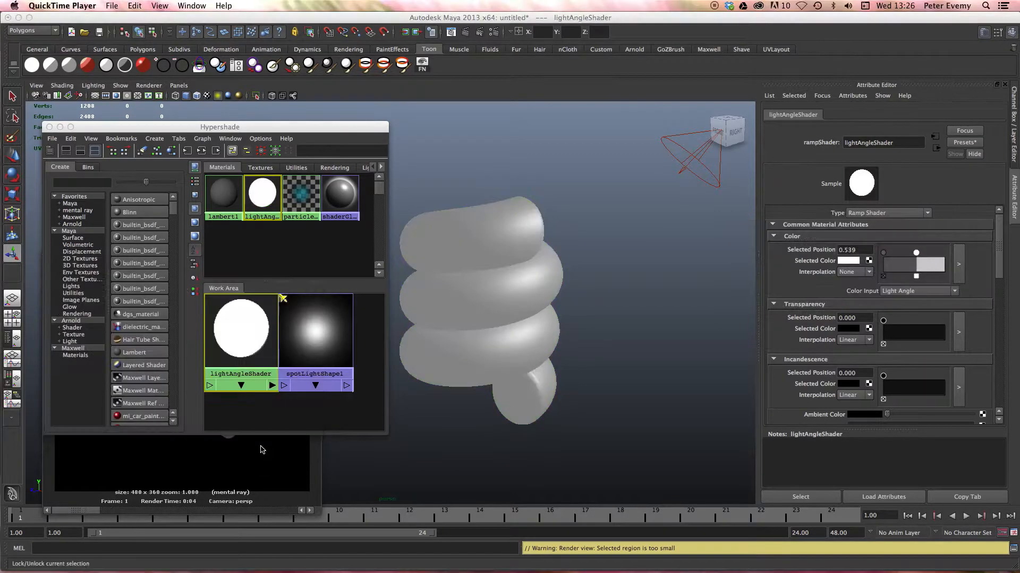
Bring the Render View forward and look through the light angle shader's attributes, from transparency and specular shading to environment
{"action": "left_click", "coordinate": [261, 447]}
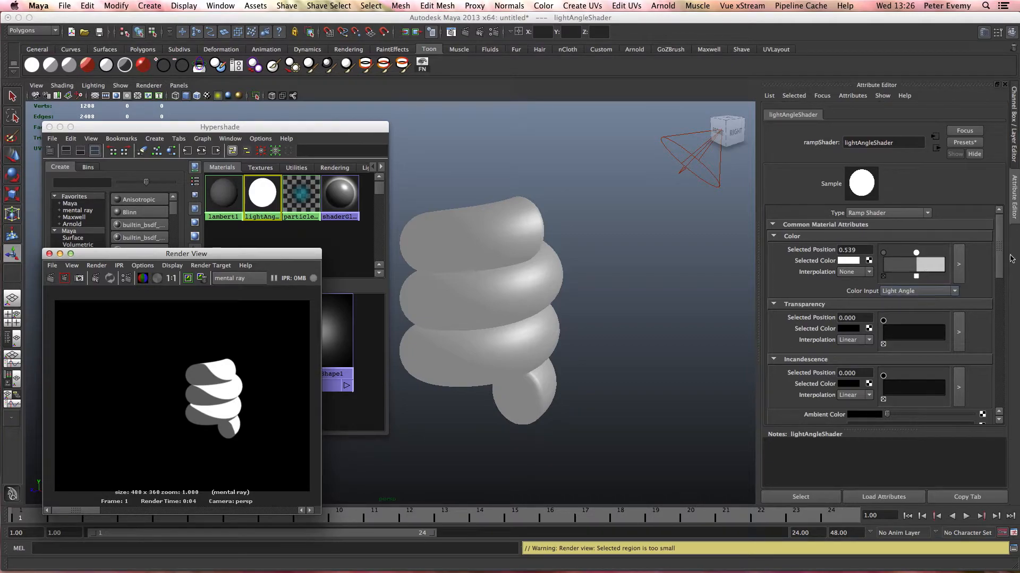
{"action": "mouse_move", "coordinate": [997, 250]}
{"action": "left_mouse_down"}
{"action": "mouse_move", "coordinate": [1000, 223]}
{"action": "mouse_move", "coordinate": [1002, 250]}
{"action": "left_mouse_up"}
{"action": "scroll", "coordinate": [983, 321], "scroll_direction": "down", "scroll_amount": 3}
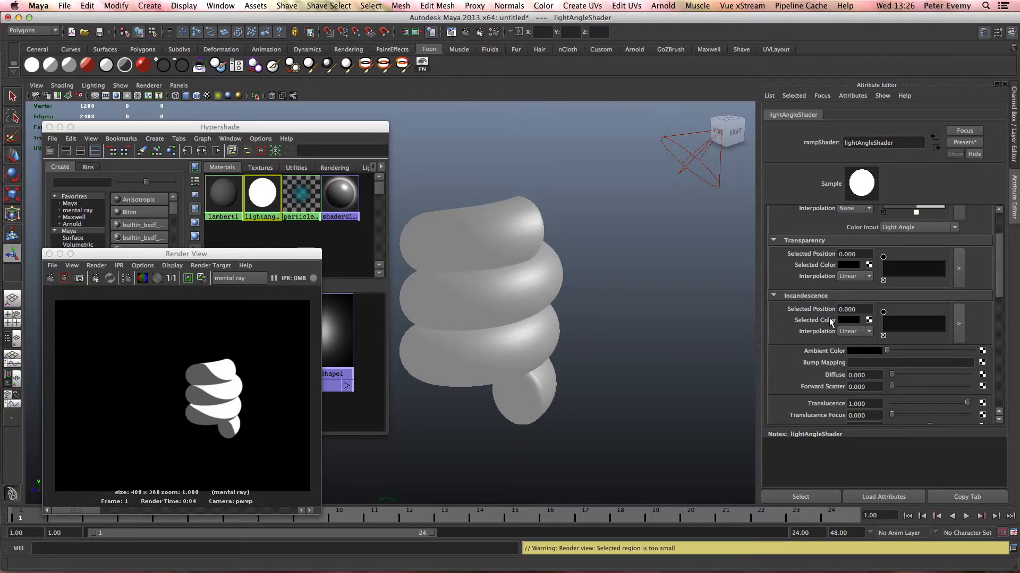
{"action": "scroll", "coordinate": [997, 292], "scroll_direction": "down", "scroll_amount": 3}
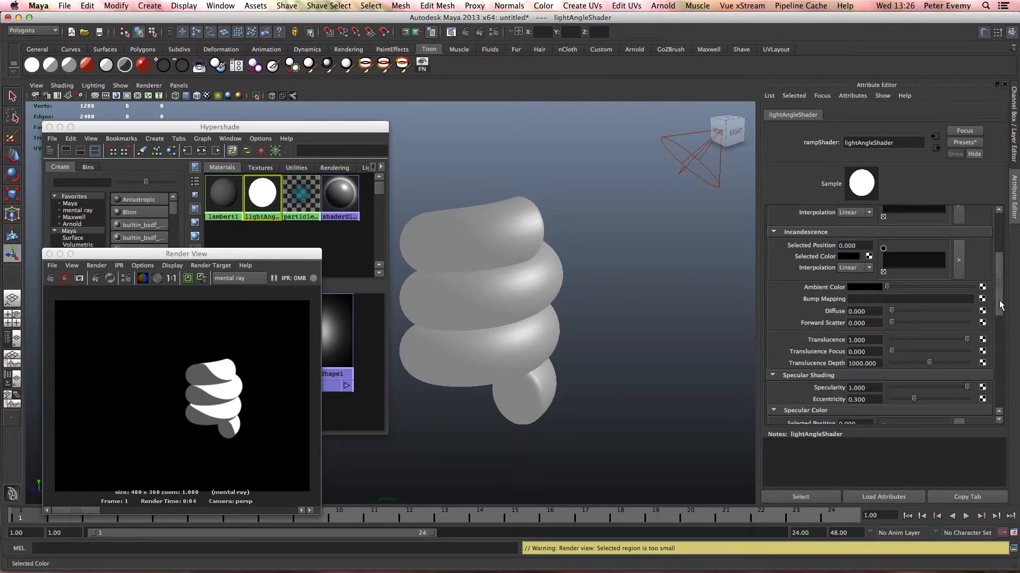
{"action": "scroll", "coordinate": [1000, 308], "scroll_direction": "down", "scroll_amount": 3}
{"action": "scroll", "coordinate": [998, 326], "scroll_direction": "down", "scroll_amount": 6}
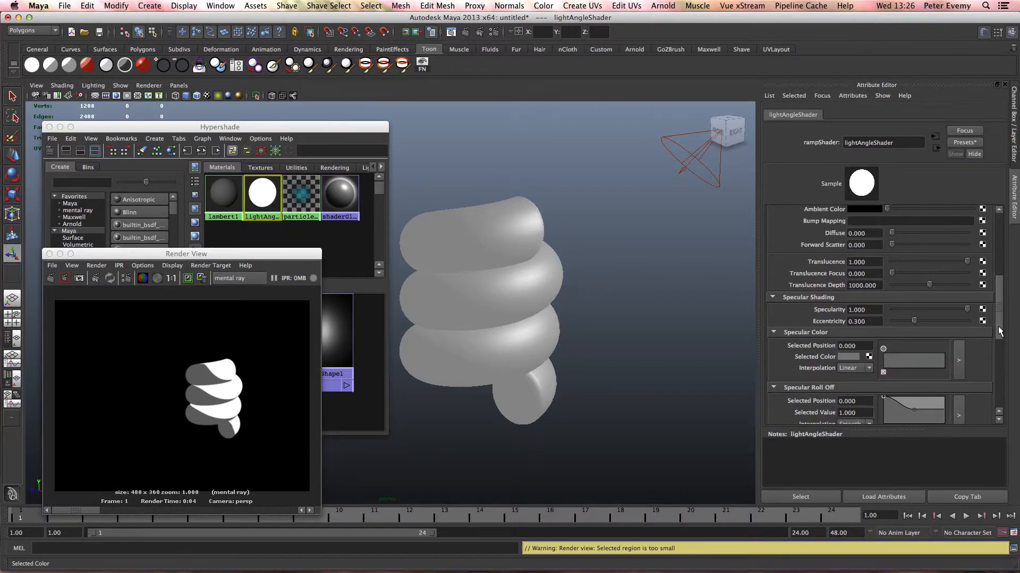
{"action": "left_click_drag", "start_coordinate": [999, 360], "coordinate": [1002, 411]}
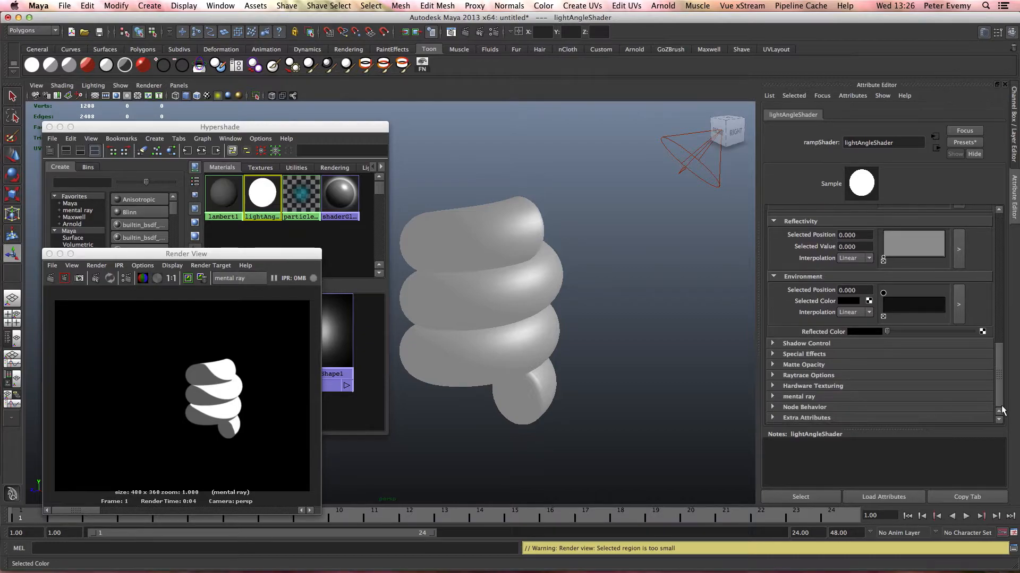
{"action": "left_click_drag", "start_coordinate": [999, 389], "coordinate": [996, 219]}
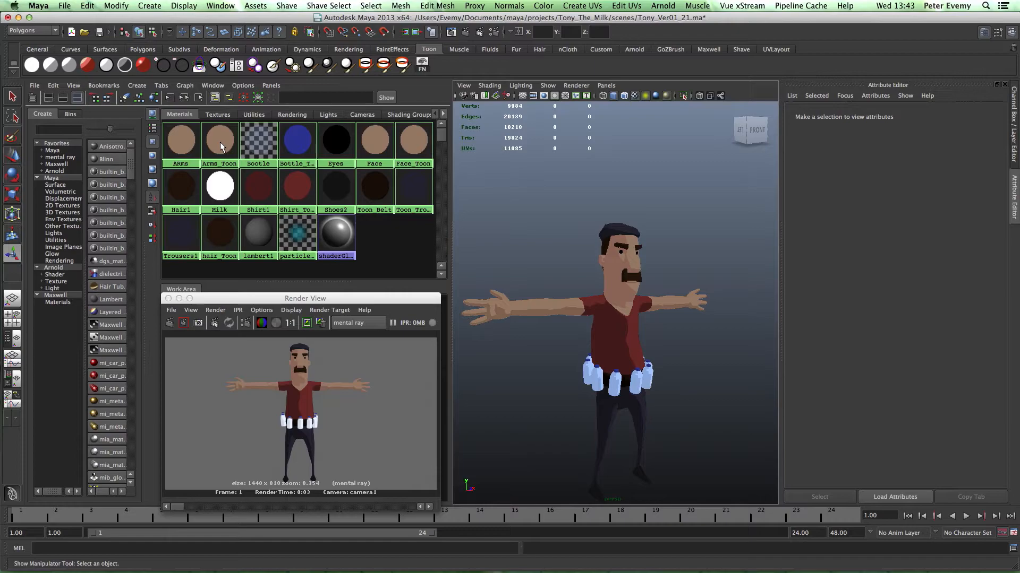
In the character scene, select the objects using the arms, shirt and trousers toon materials in turn, and clear the selection
{"action": "right_click_drag", "start_coordinate": [220, 143], "coordinate": [286, 144]}
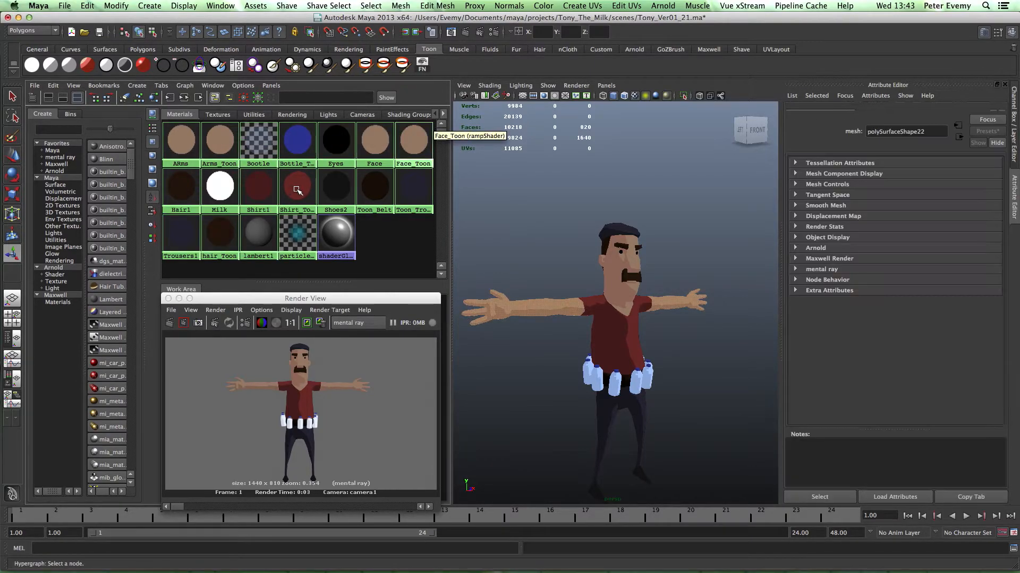
{"action": "right_click_drag", "start_coordinate": [297, 190], "coordinate": [327, 189]}
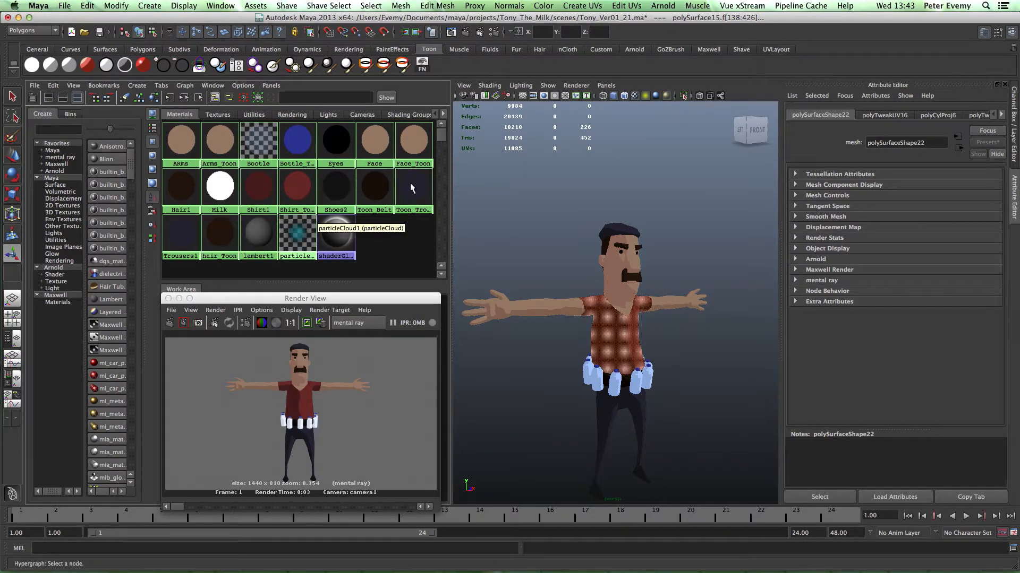
{"action": "right_click_drag", "start_coordinate": [411, 186], "coordinate": [437, 184]}
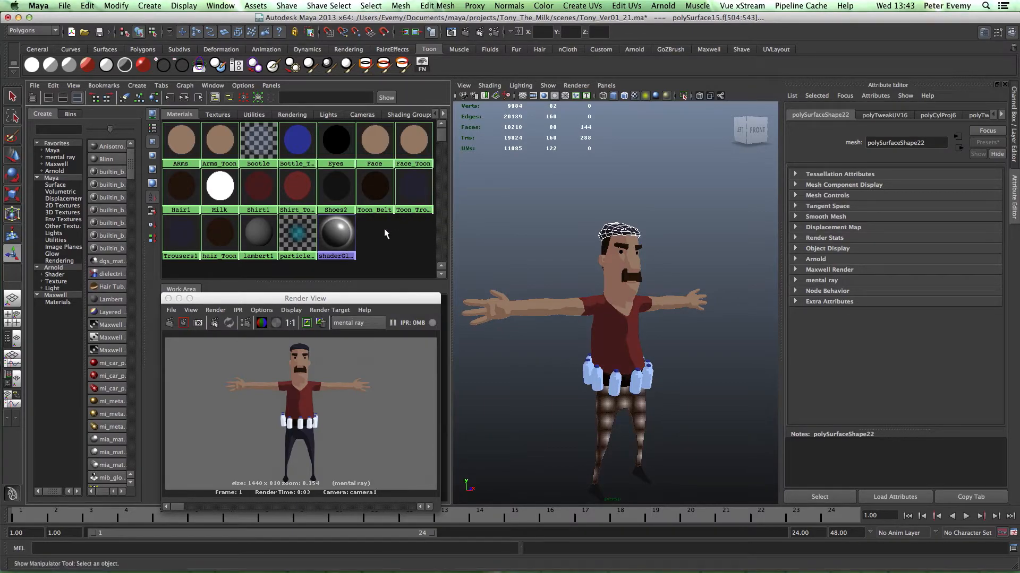
{"action": "left_click", "coordinate": [515, 222]}
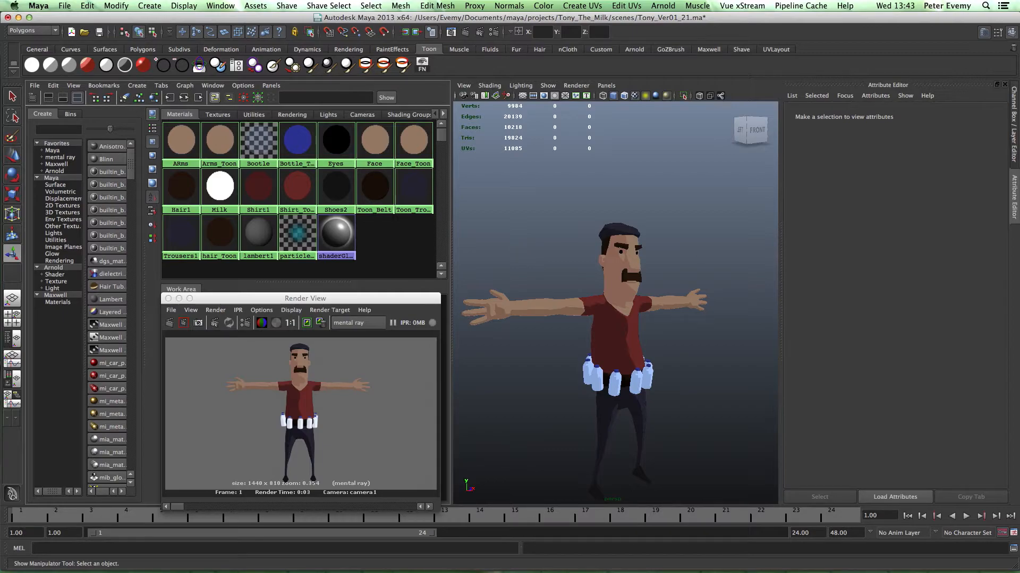
Select the spot light, keep the current render, raise the light's intensity to 2.174 and render the character
{"action": "mouse_move", "coordinate": [1019, 84]}
{"action": "left_mouse_down"}
{"action": "mouse_move", "coordinate": [869, 84]}
{"action": "mouse_move", "coordinate": [1019, 87]}
{"action": "left_mouse_up"}
{"action": "left_click", "coordinate": [833, 256]}
{"action": "left_click", "coordinate": [308, 324]}
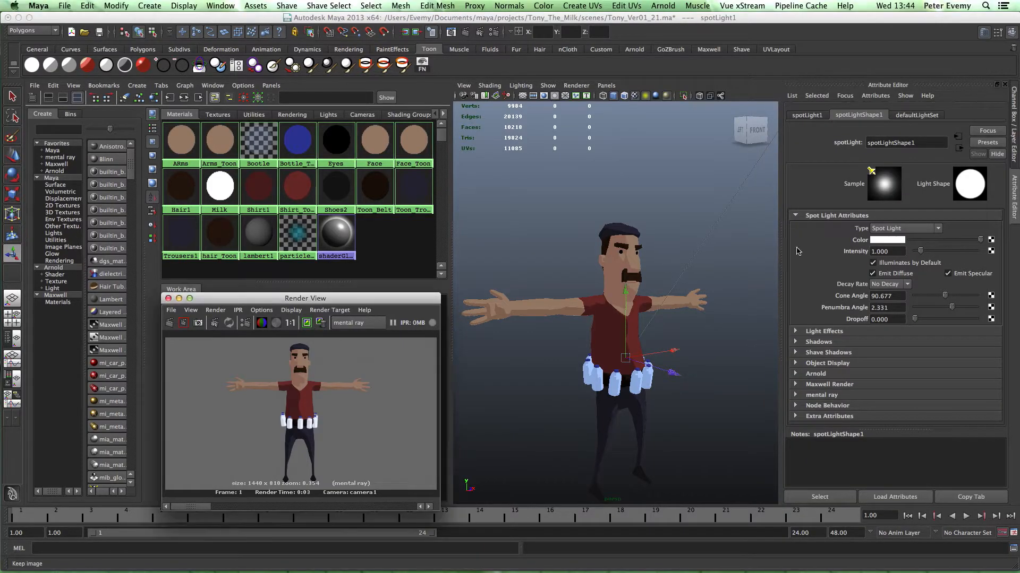
{"action": "left_click_drag", "start_coordinate": [921, 251], "coordinate": [929, 255]}
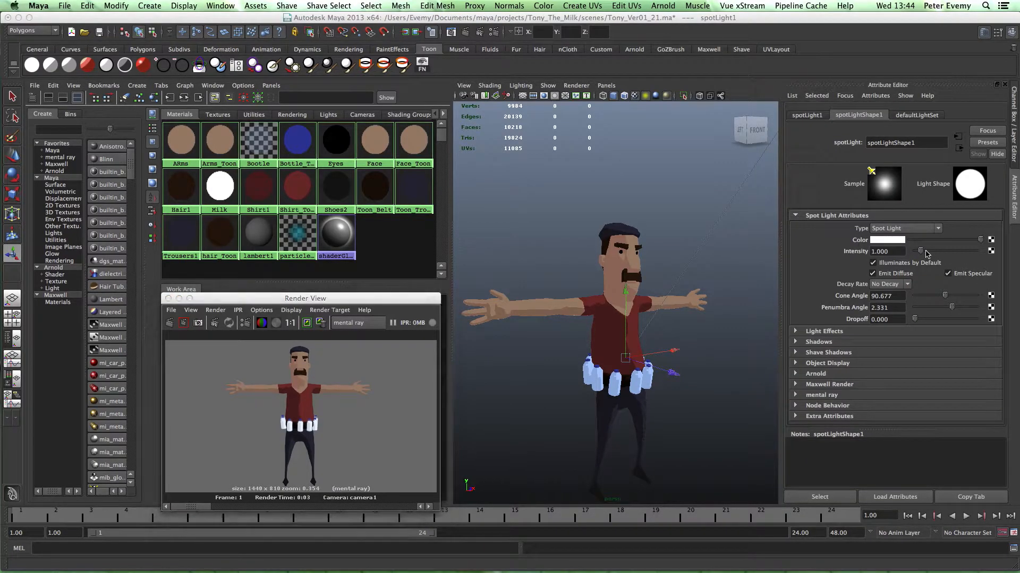
{"action": "left_click", "coordinate": [183, 323]}
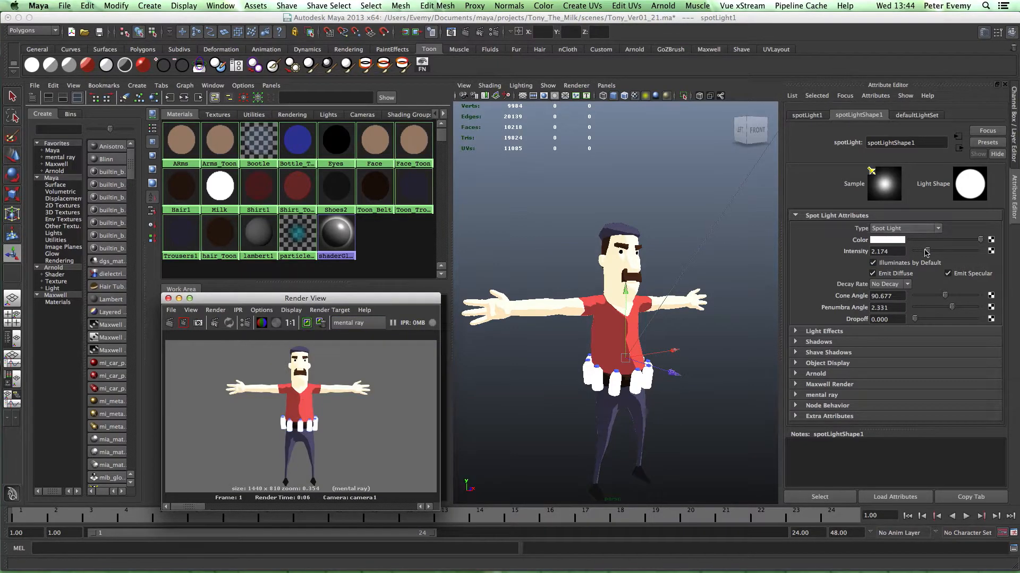
Set the spot light's intensity to 1.217 and render the character again
{"action": "left_click_drag", "start_coordinate": [926, 251], "coordinate": [921, 251]}
{"action": "left_click", "coordinate": [170, 325]}
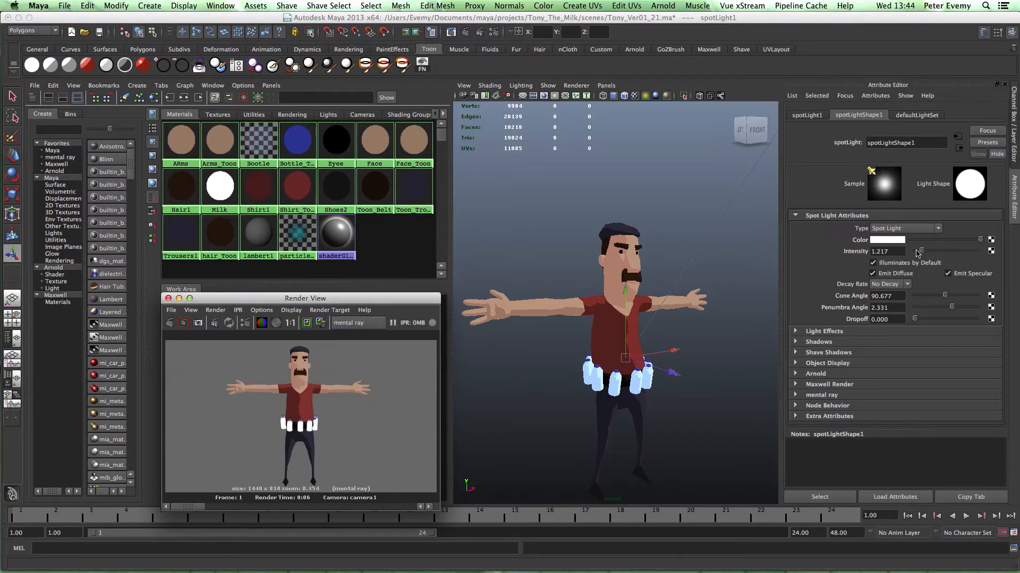
Lower the spot light's intensity to 0.696, render the character and compare the image with the kept renders
{"action": "left_click_drag", "start_coordinate": [921, 253], "coordinate": [920, 254]}
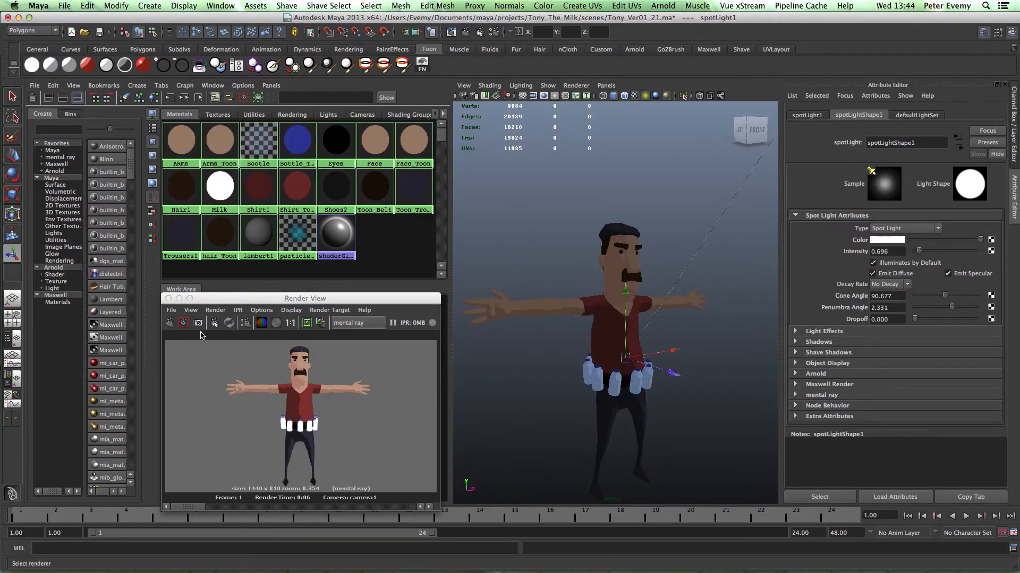
{"action": "left_click", "coordinate": [171, 471]}
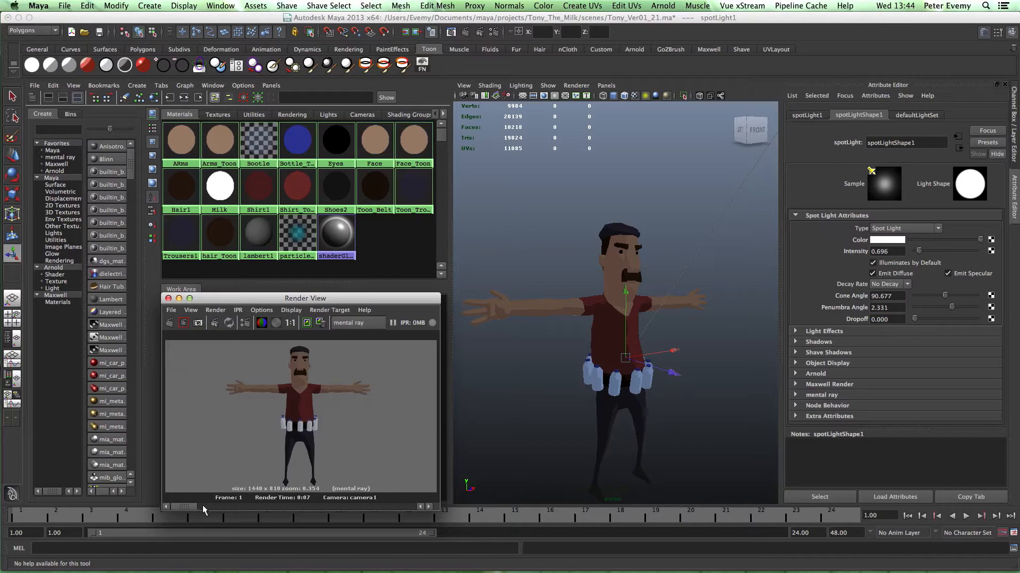
{"action": "left_click", "coordinate": [244, 508]}
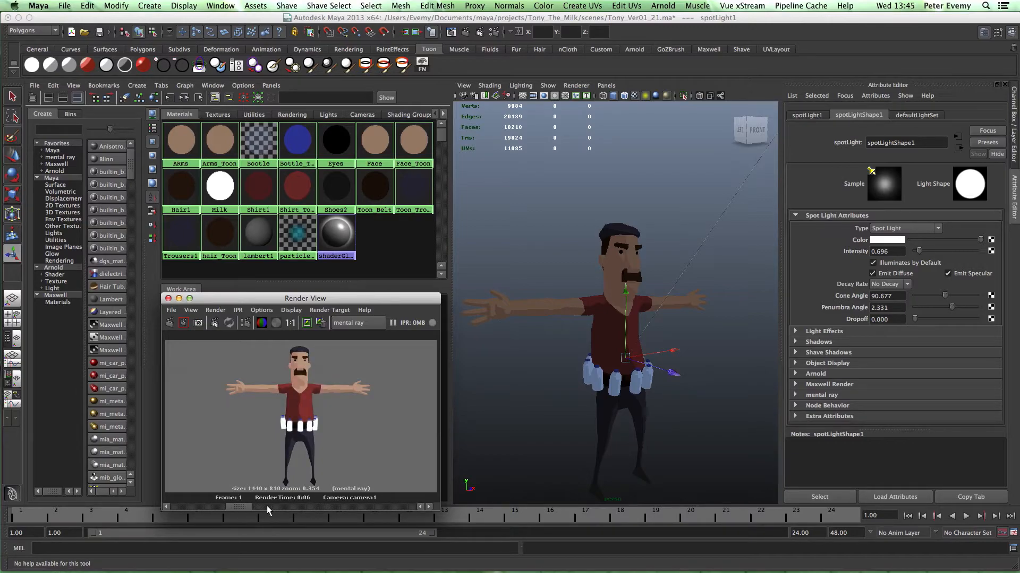
Compare the kept renders of the character at the different spot light intensities
{"action": "left_click", "coordinate": [267, 507]}
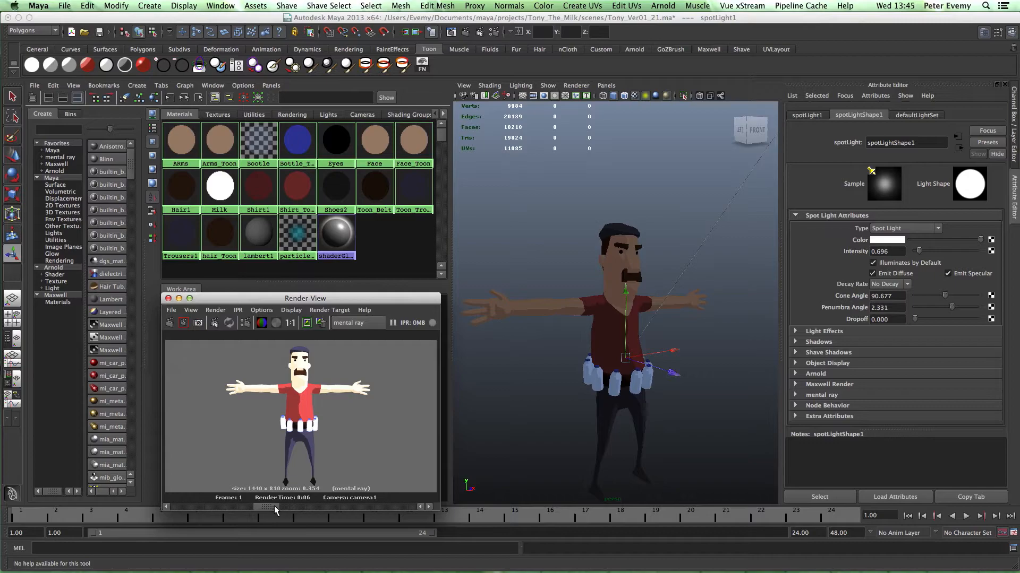
{"action": "left_click", "coordinate": [302, 508]}
{"action": "left_click", "coordinate": [318, 506]}
{"action": "left_click", "coordinate": [212, 507]}
{"action": "left_click", "coordinate": [212, 507]}
{"action": "left_click", "coordinate": [212, 507]}
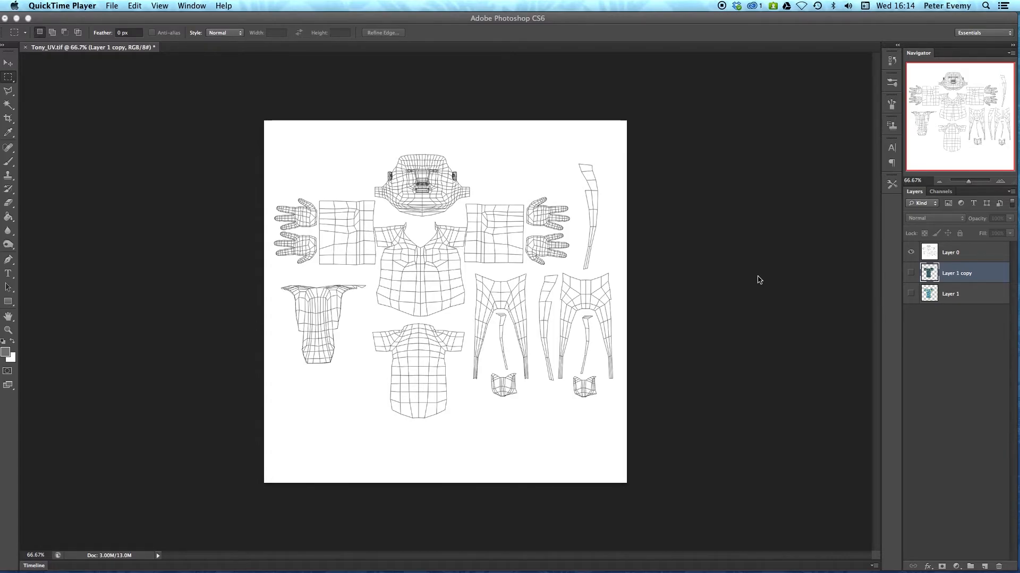
In Photoshop, show Layer 1, hide the UV wireframe on Layer 0, and toggle Layer 1 copy to compare the light and dark shirt textures
{"action": "left_click", "coordinate": [911, 297]}
{"action": "left_click", "coordinate": [910, 295]}
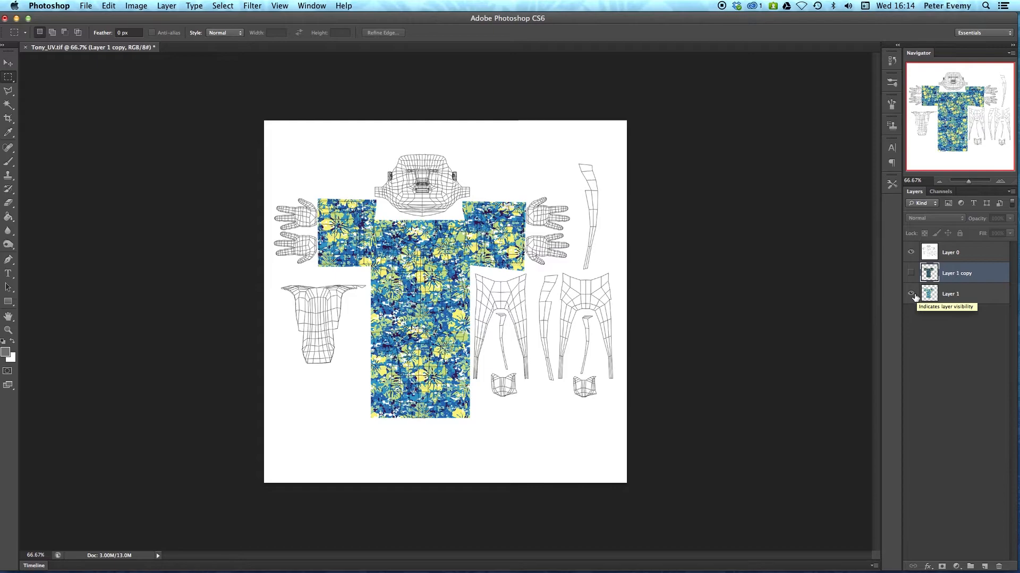
{"action": "left_click", "coordinate": [910, 274]}
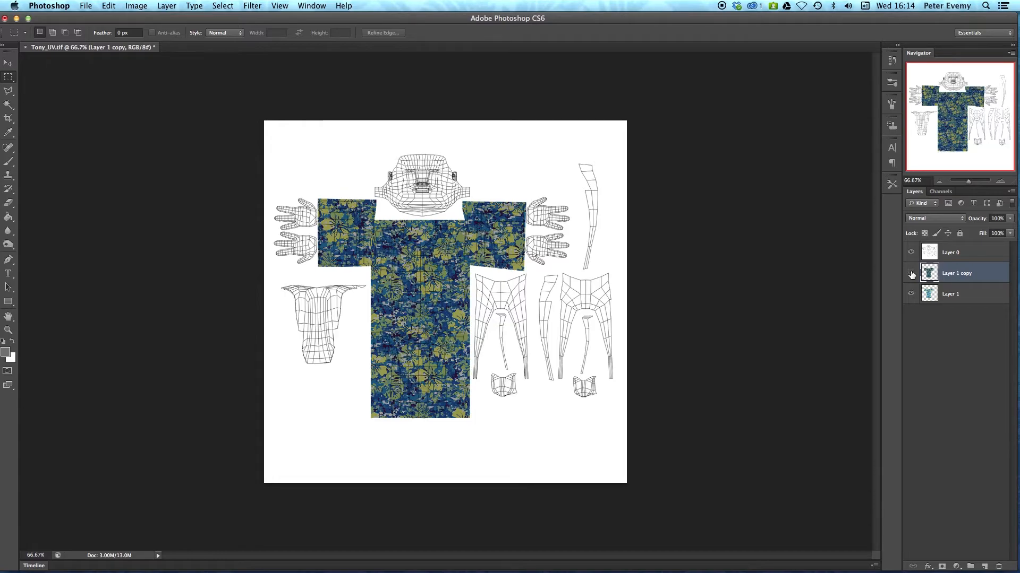
{"action": "left_click", "coordinate": [911, 274]}
{"action": "left_click", "coordinate": [911, 274]}
{"action": "left_click", "coordinate": [911, 274]}
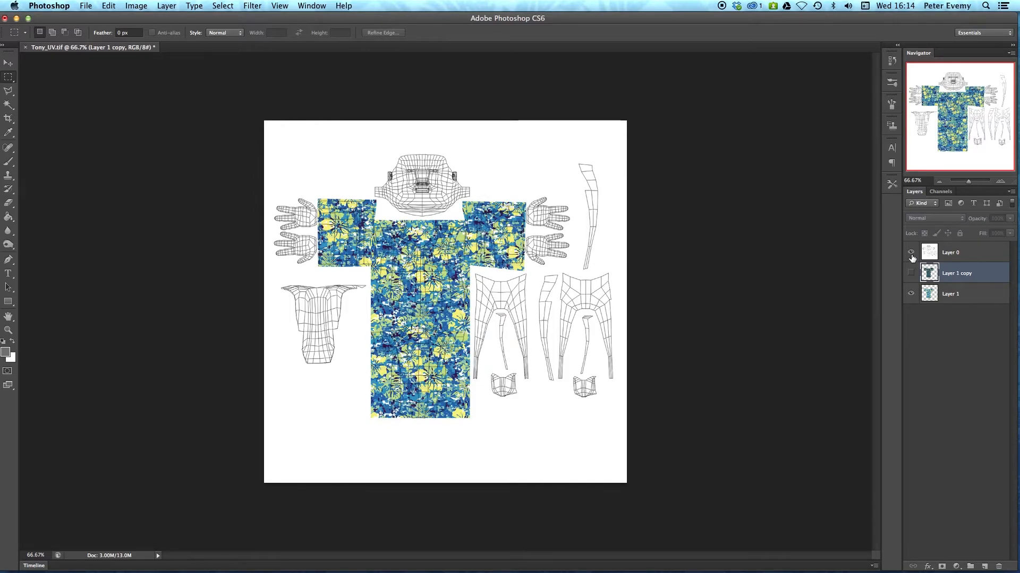
{"action": "left_click", "coordinate": [911, 254]}
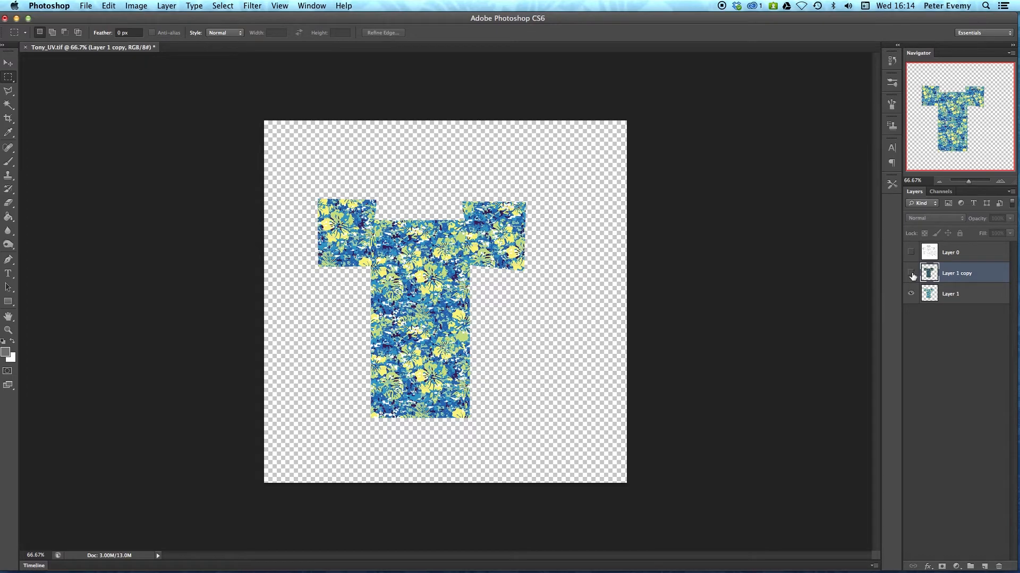
{"action": "left_click", "coordinate": [911, 274]}
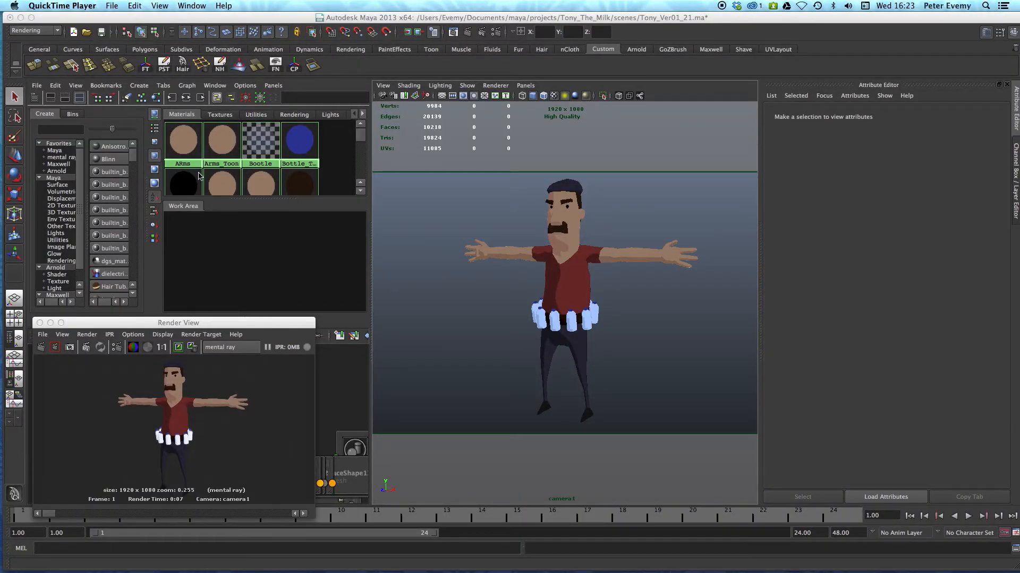
In Maya, graph the Shirt_Toon material's network in the Hypershade work area and select the material
{"action": "left_click_drag", "start_coordinate": [359, 137], "coordinate": [359, 151]}
{"action": "right_click_drag", "start_coordinate": [266, 141], "coordinate": [255, 166]}
{"action": "left_click", "coordinate": [268, 270]}
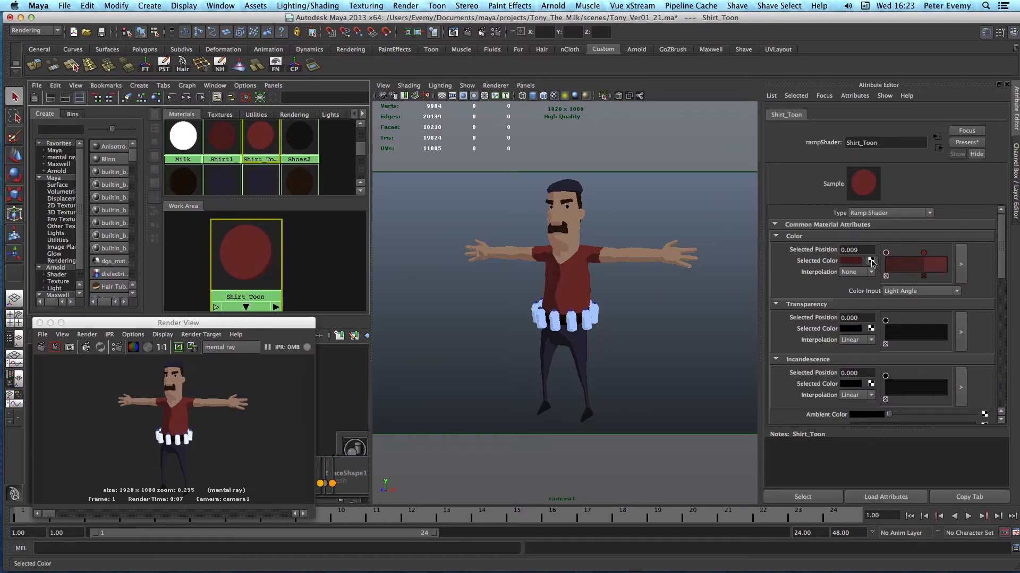
Map a File texture to Shirt_Toon's dark ramp colour and load Tony_shirt_dark.tga as its image
{"action": "left_click", "coordinate": [872, 261]}
{"action": "left_click", "coordinate": [407, 266]}
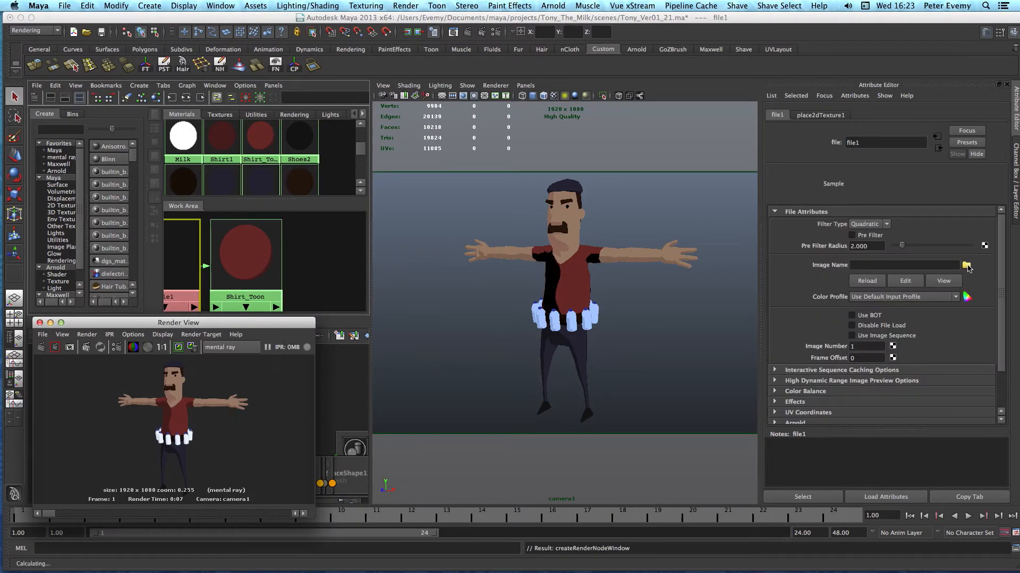
{"action": "left_click", "coordinate": [966, 265]}
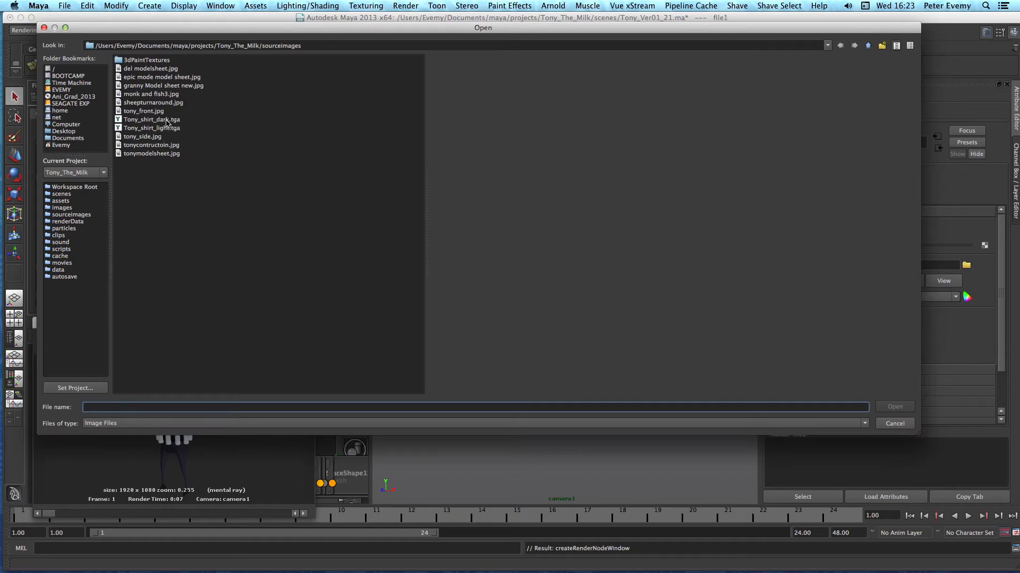
{"action": "double_click", "coordinate": [167, 122]}
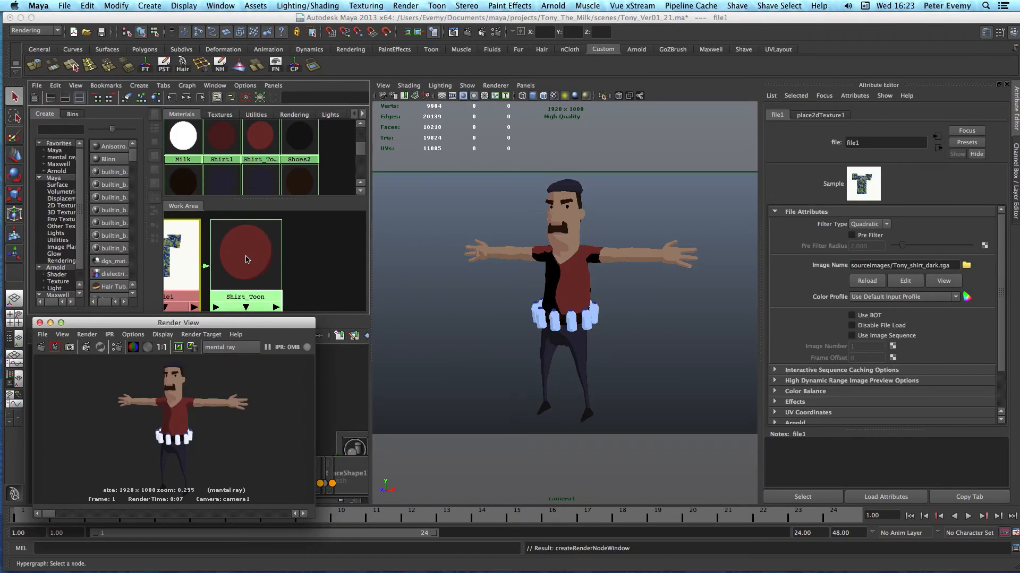
Map a second File texture to Shirt_Toon's light ramp colour and load Tony_shirt_light.tga as its image
{"action": "left_click_drag", "start_coordinate": [246, 258], "coordinate": [302, 252]}
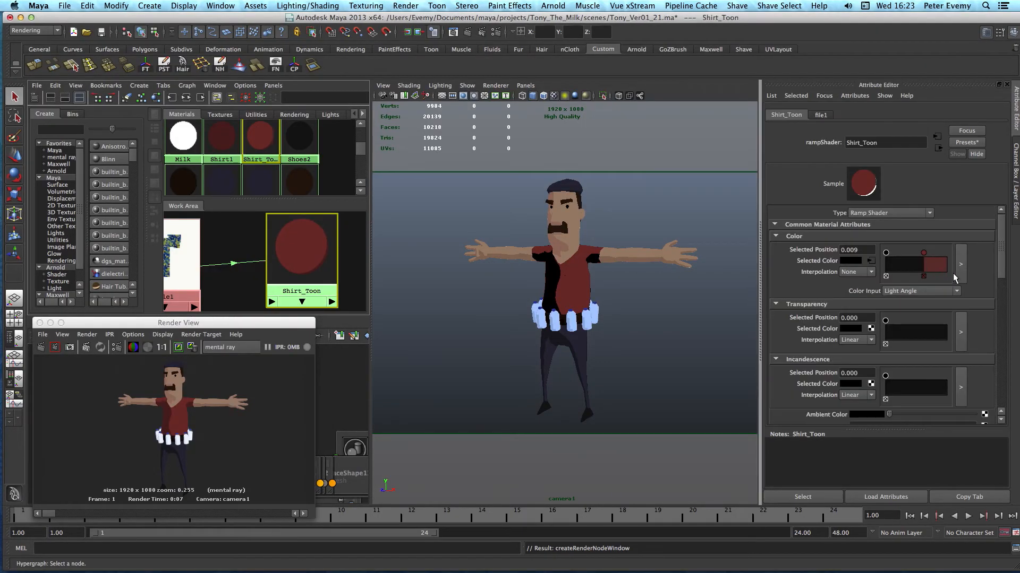
{"action": "left_click", "coordinate": [922, 254]}
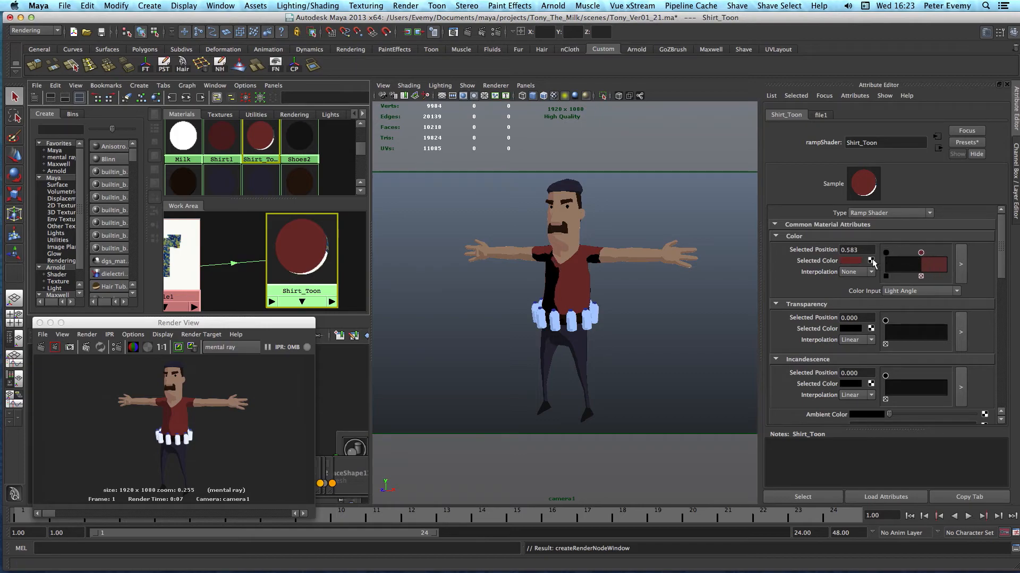
{"action": "left_click", "coordinate": [870, 261]}
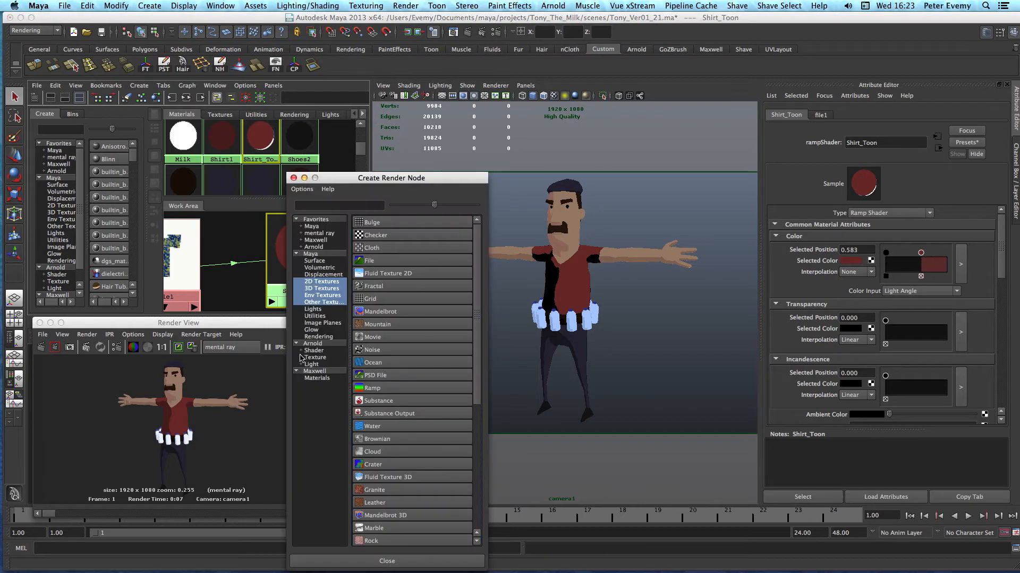
{"action": "left_click", "coordinate": [390, 260]}
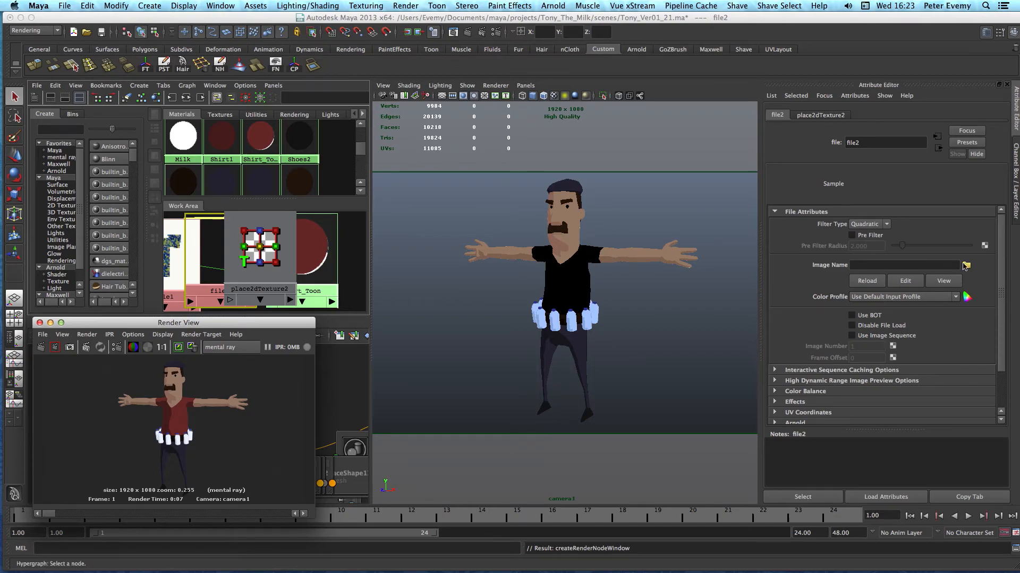
{"action": "left_click", "coordinate": [965, 266]}
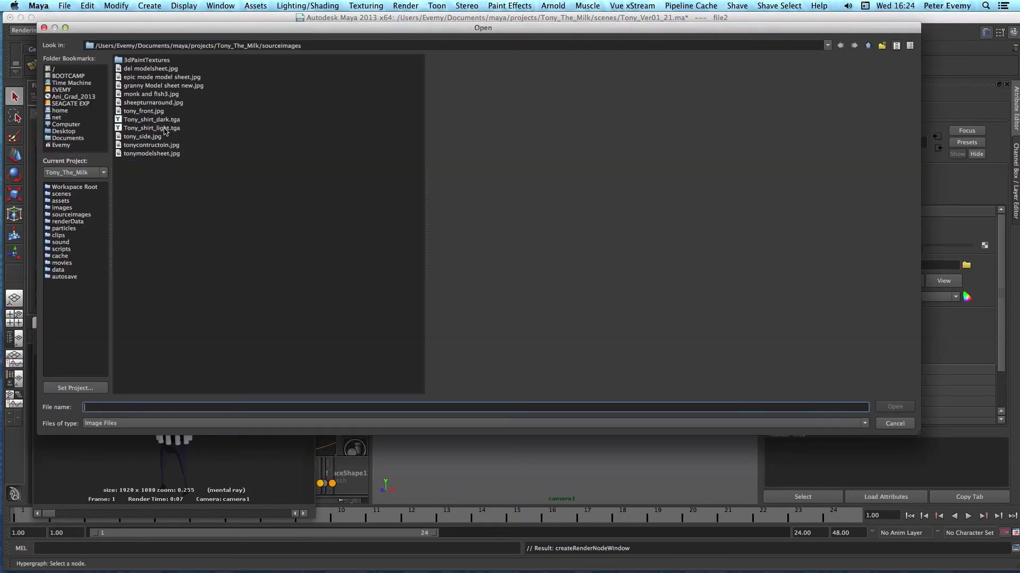
{"action": "double_click", "coordinate": [159, 128]}
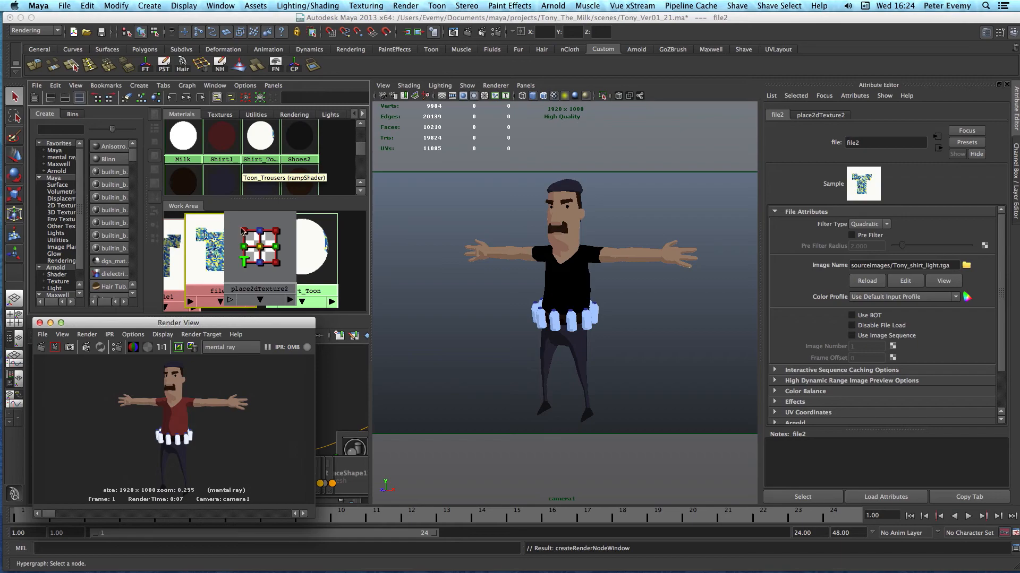
Rearrange the Shirt_Toon network in the work area and select the Shirt_Toon material
{"action": "right_click_drag", "start_coordinate": [311, 237], "coordinate": [313, 250]}
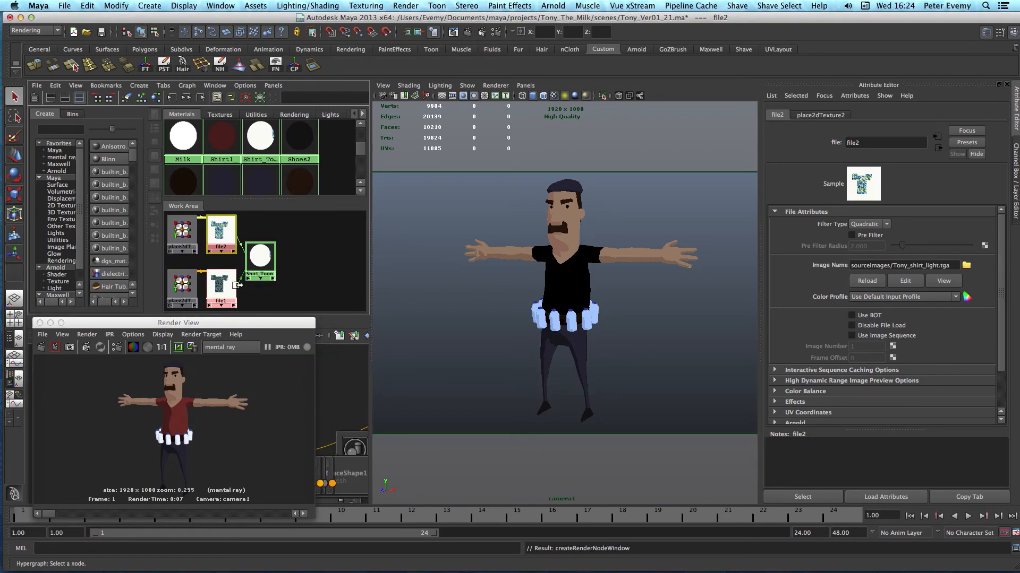
{"action": "left_click", "coordinate": [263, 258]}
{"action": "scroll", "coordinate": [177, 374], "scroll_direction": "up", "scroll_amount": 1}
Render the character with the textured shirt in mental ray and enlarge the render window to inspect it
{"action": "left_click", "coordinate": [41, 347]}
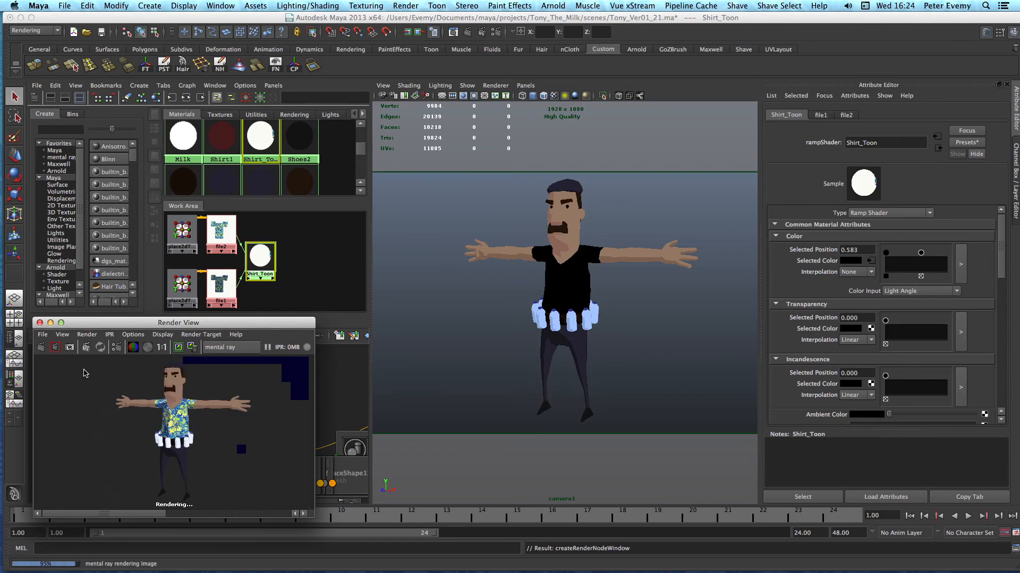
{"action": "left_click_drag", "start_coordinate": [201, 324], "coordinate": [235, 98]}
{"action": "left_click_drag", "start_coordinate": [347, 290], "coordinate": [613, 468]}
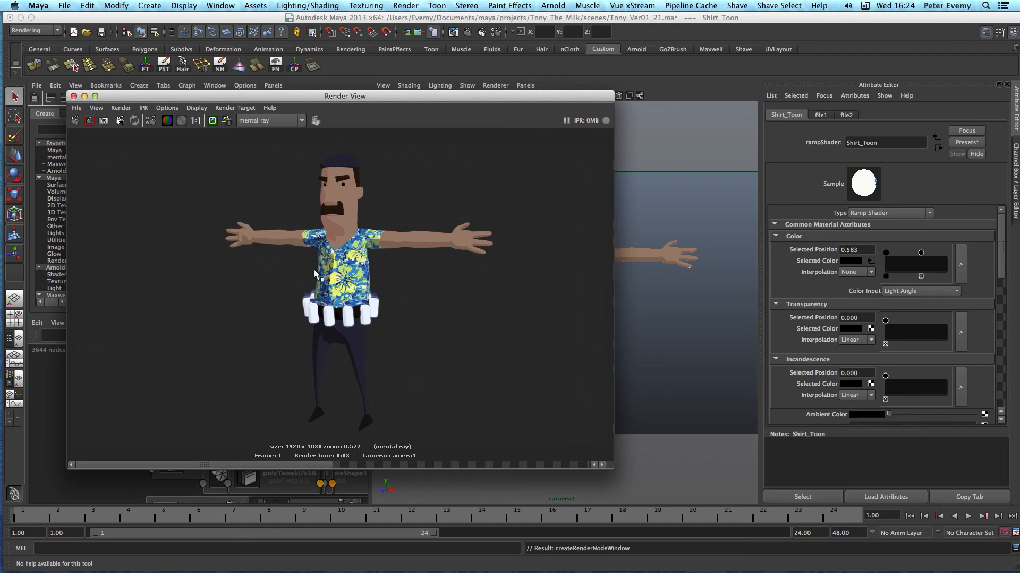
{"action": "left_click_drag", "start_coordinate": [299, 96], "coordinate": [259, 62]}
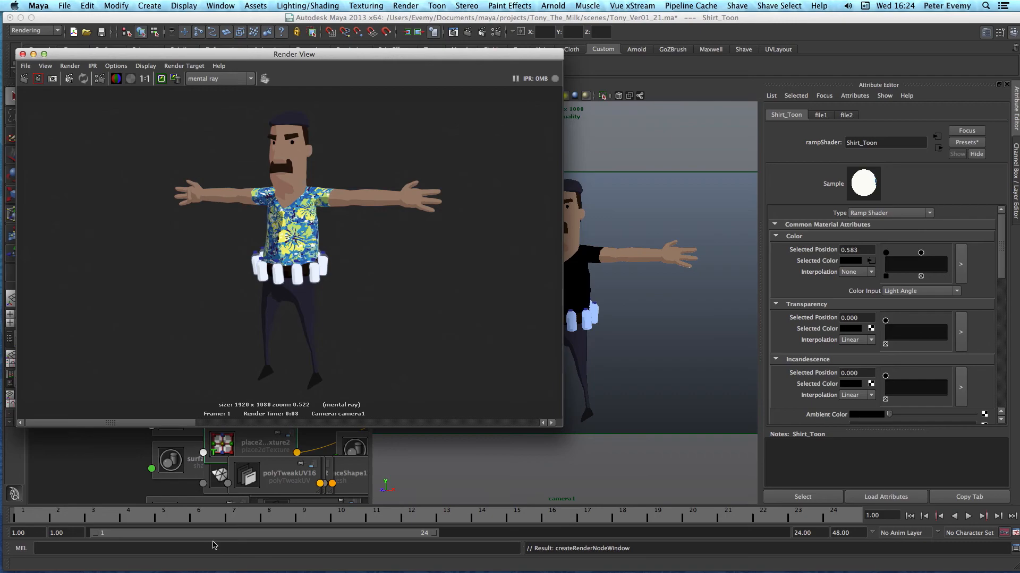
Clear the selection and render the character again from a different camera angle
{"action": "left_click", "coordinate": [635, 353]}
{"action": "mouse_move", "coordinate": [649, 357]}
{"action": "left_mouse_down", "text": "alt"}
{"action": "mouse_move", "coordinate": [625, 353]}
{"action": "mouse_move", "coordinate": [649, 353]}
{"action": "mouse_move", "coordinate": [649, 341]}
{"action": "left_mouse_up", "text": "alt"}
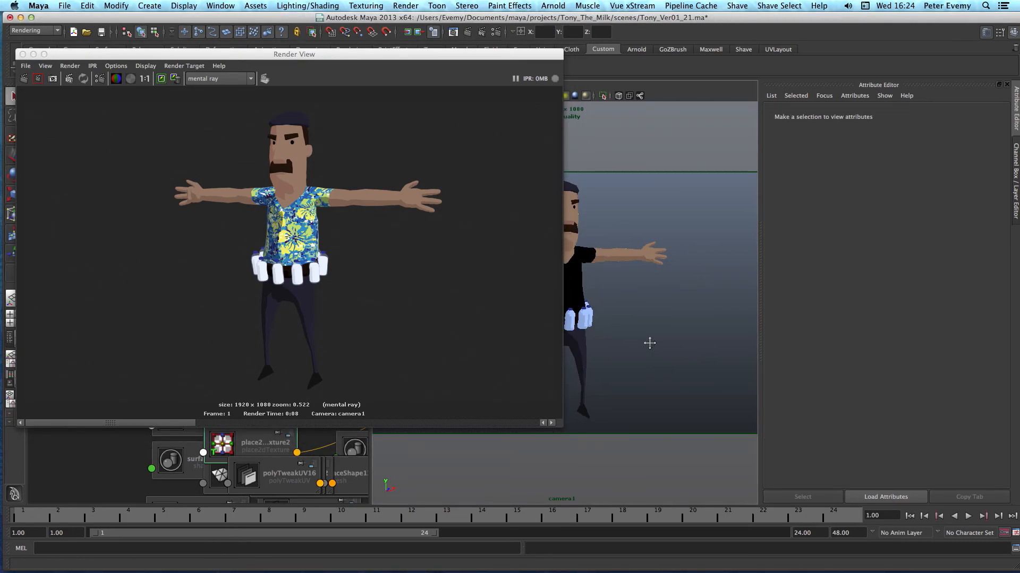
{"action": "left_click", "coordinate": [23, 78]}
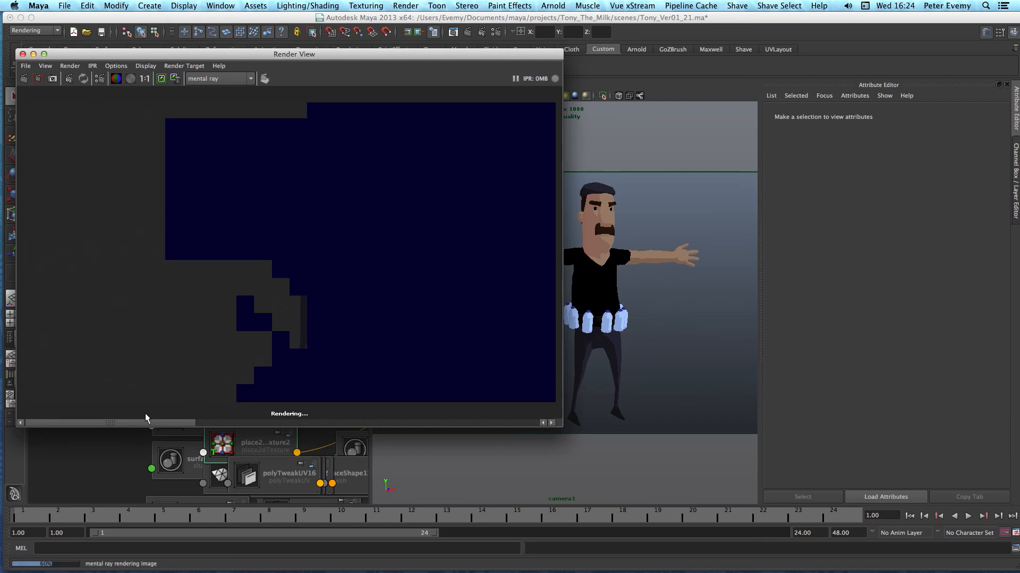
Keep the new render and compare it with the previously kept images
{"action": "left_click", "coordinate": [161, 81]}
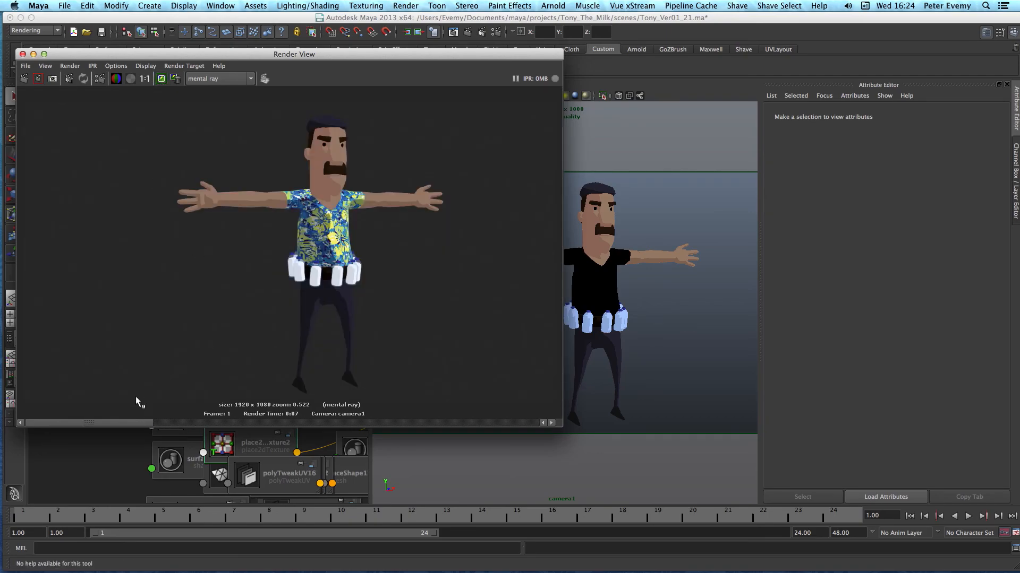
{"action": "left_click", "coordinate": [212, 422]}
{"action": "left_click", "coordinate": [334, 422]}
{"action": "left_click", "coordinate": [296, 423]}
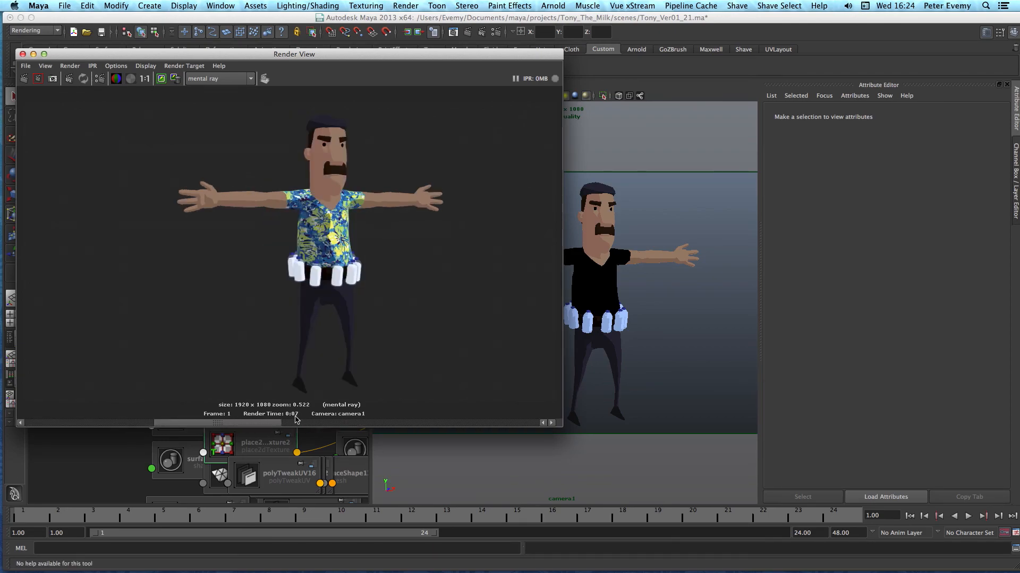